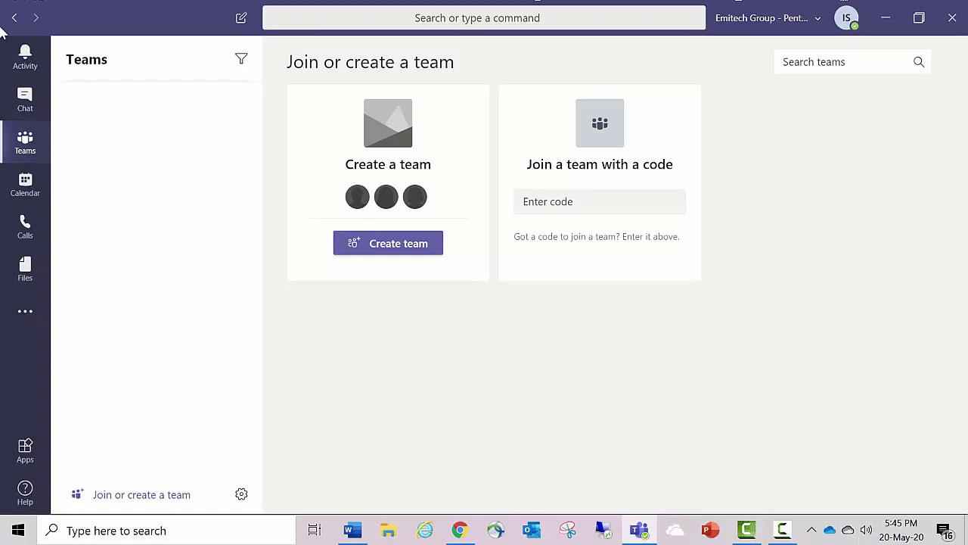
# Step: Create a group chat from the existing one-to-one conversation by adding two colleagues and the info Emitech account
pyautogui.click(21, 66)
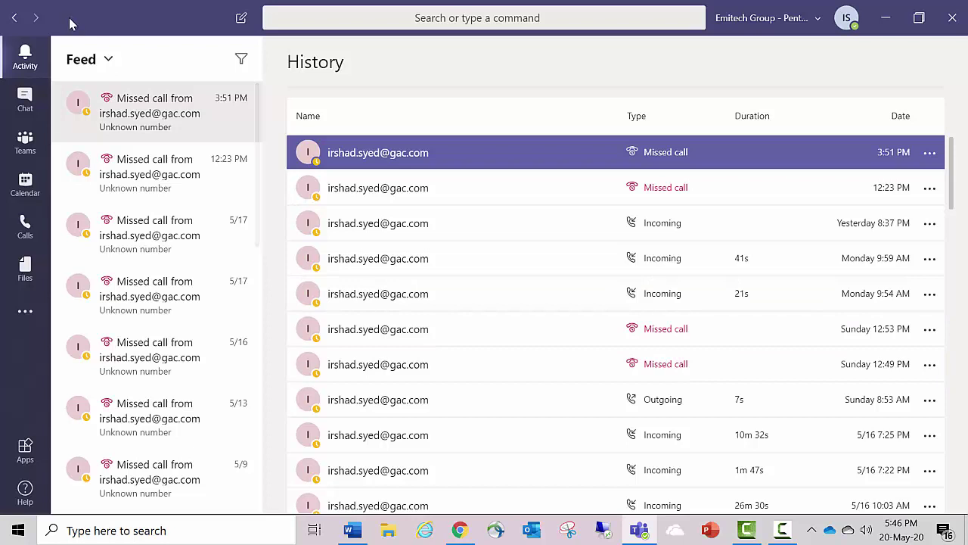
pyautogui.click(28, 103)
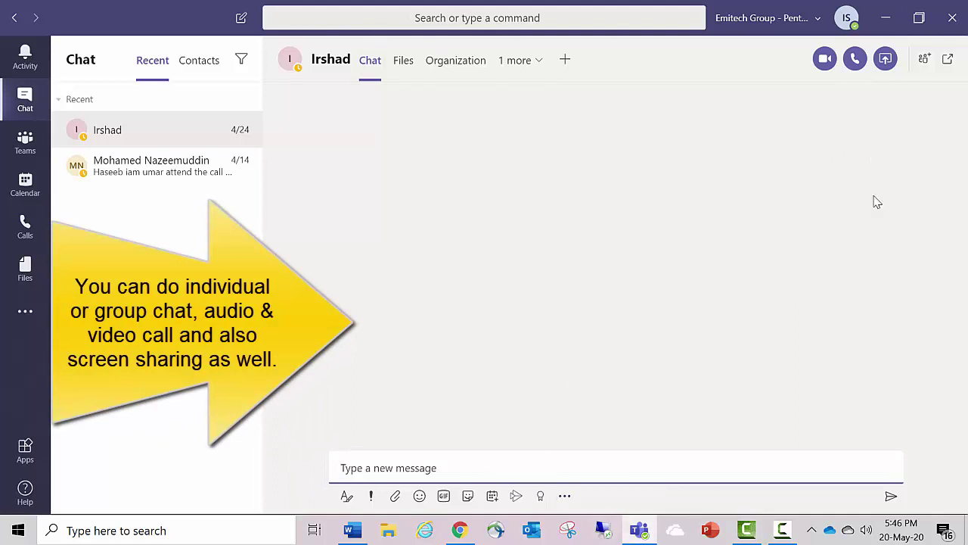
pyautogui.click(926, 60)
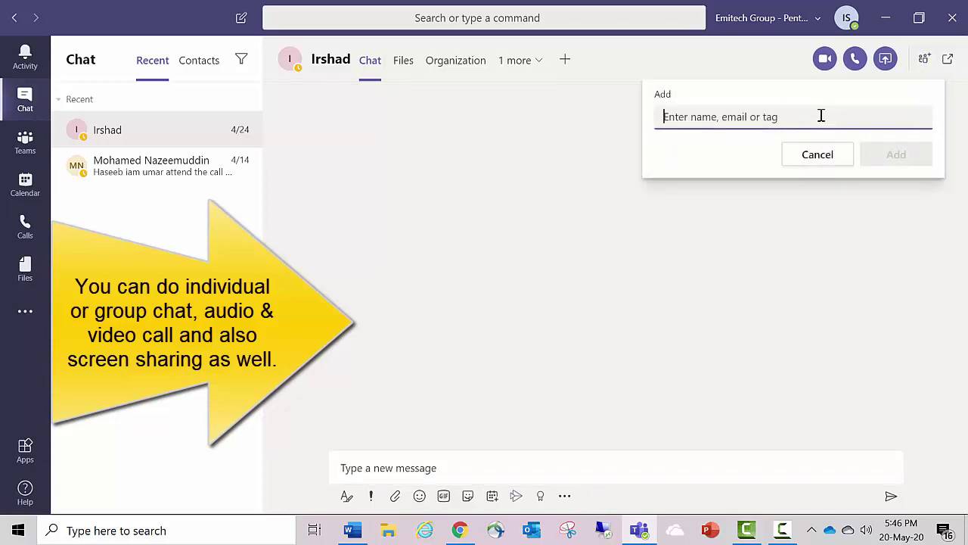
pyautogui.write('sudesh')
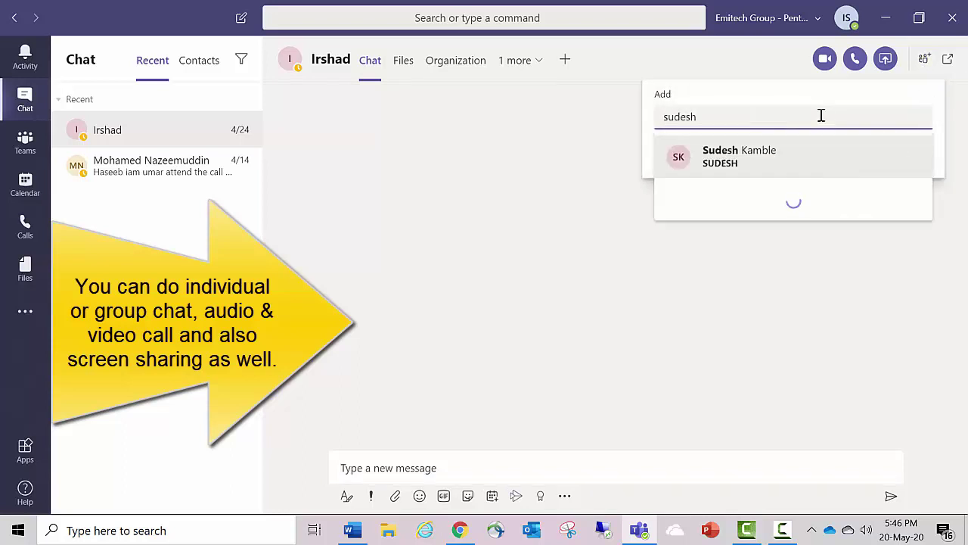
pyautogui.click(785, 157)
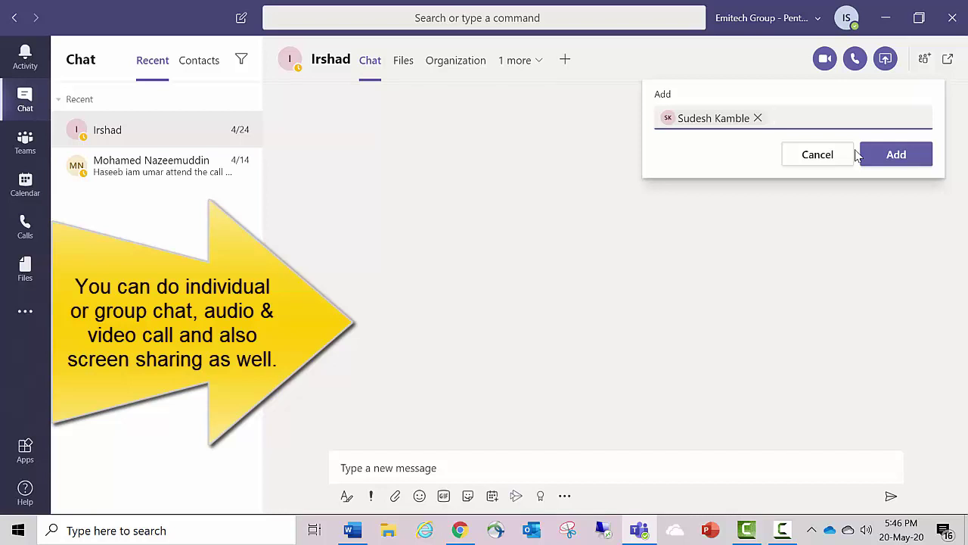
pyautogui.write('info')
pyautogui.click(857, 155)
pyautogui.write('n')
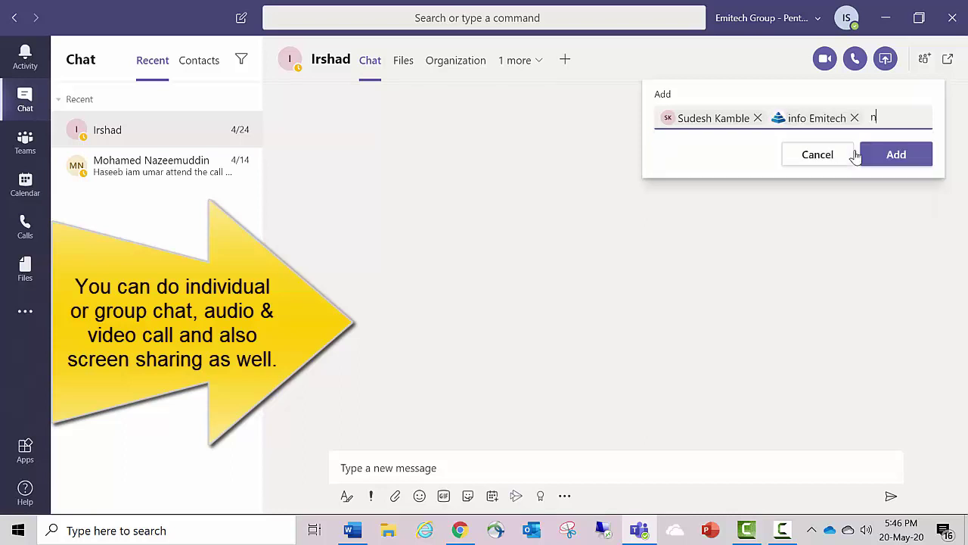
pyautogui.write('azeem')
pyautogui.click(855, 155)
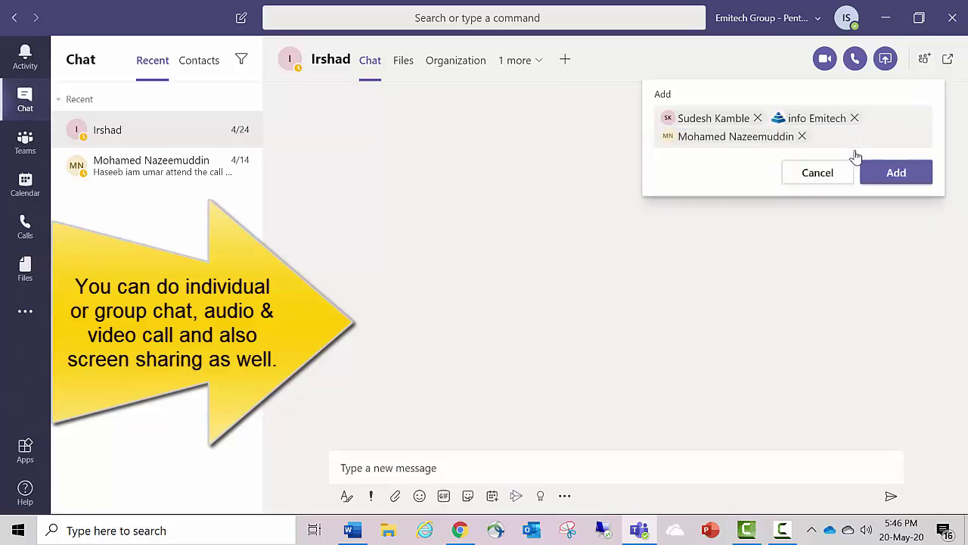
pyautogui.click(895, 174)
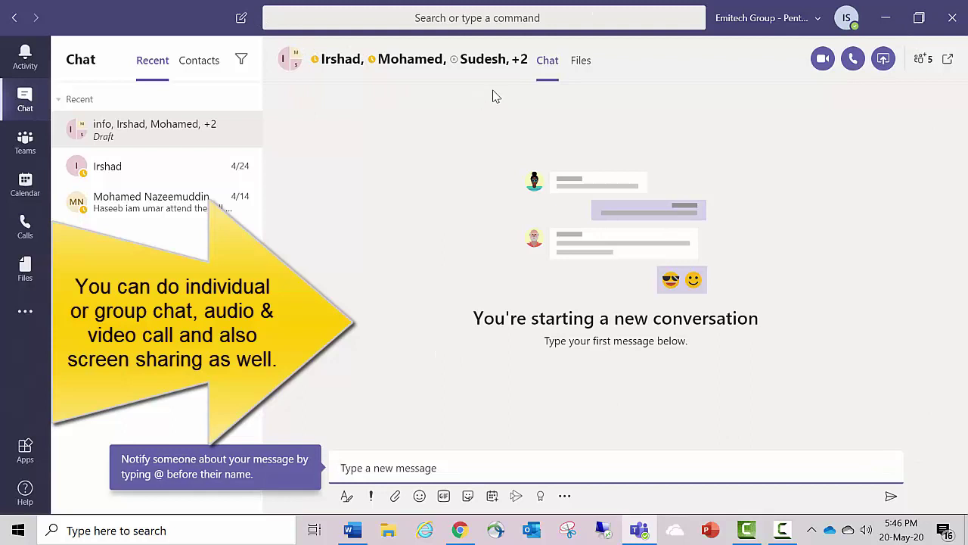
# Step: Send the message "HI, Hw r u" in the new group chat
pyautogui.click(384, 475)
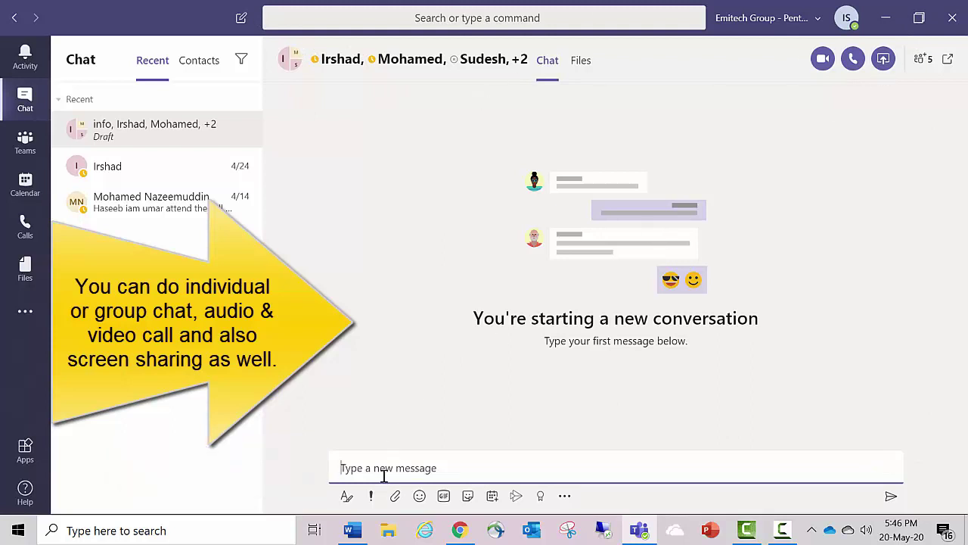
pyautogui.write('HI')
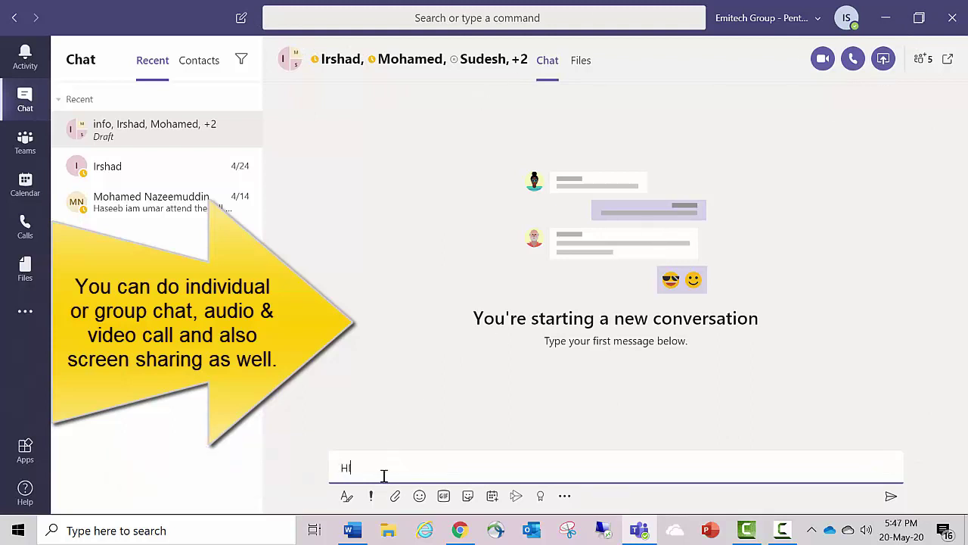
pyautogui.write(', Hw r u')
pyautogui.press('Return')
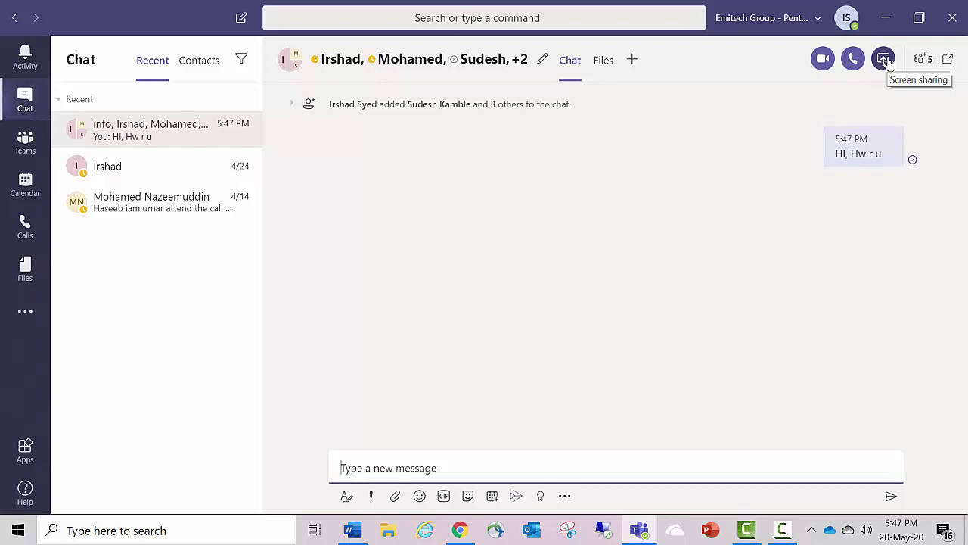
# Step: Name the group chat "My Perosnal Team Group" and save the name
pyautogui.click(542, 60)
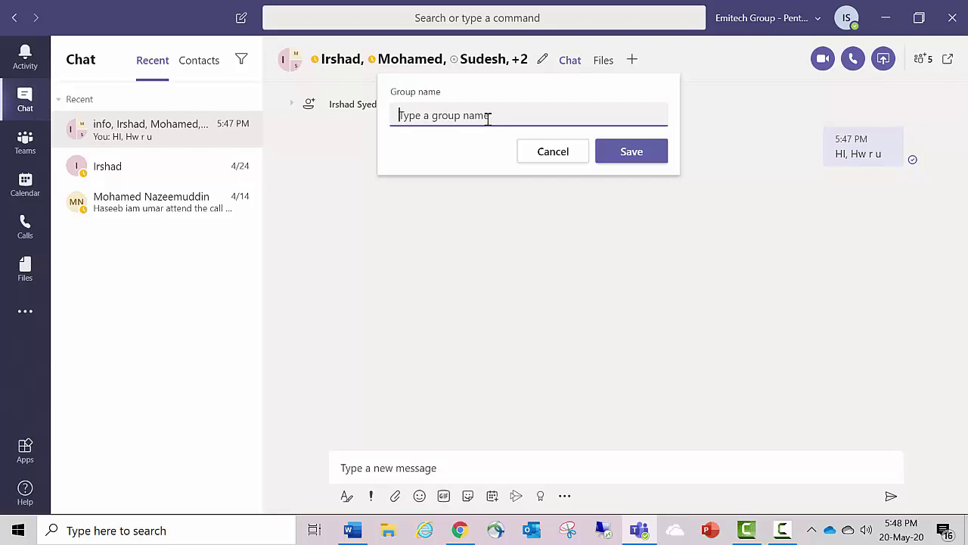
pyautogui.write('My Perosnal Team Group')
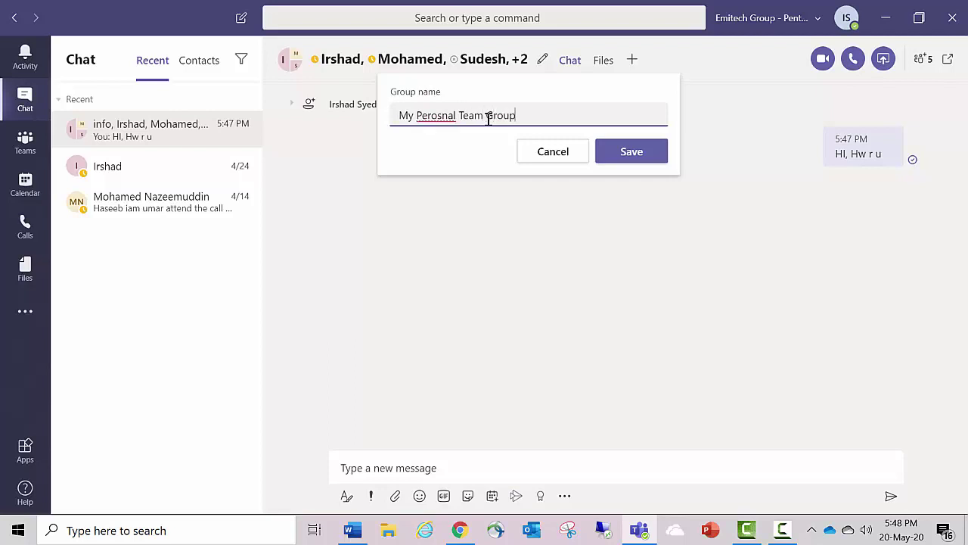
pyautogui.click(610, 162)
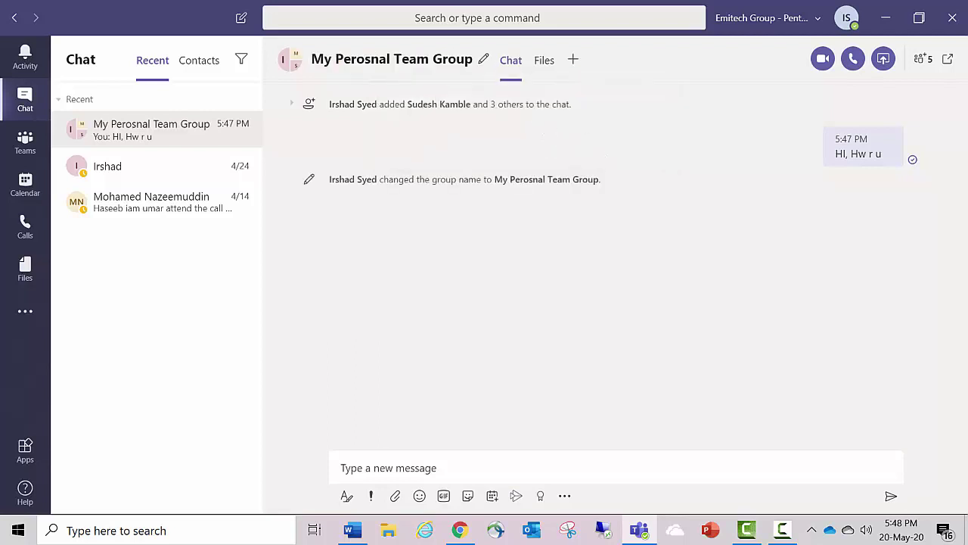
# Step: Pop the group chat out into its own window, move it toward the screen's centre, and practise minimizing and restoring it
pyautogui.click(27, 148)
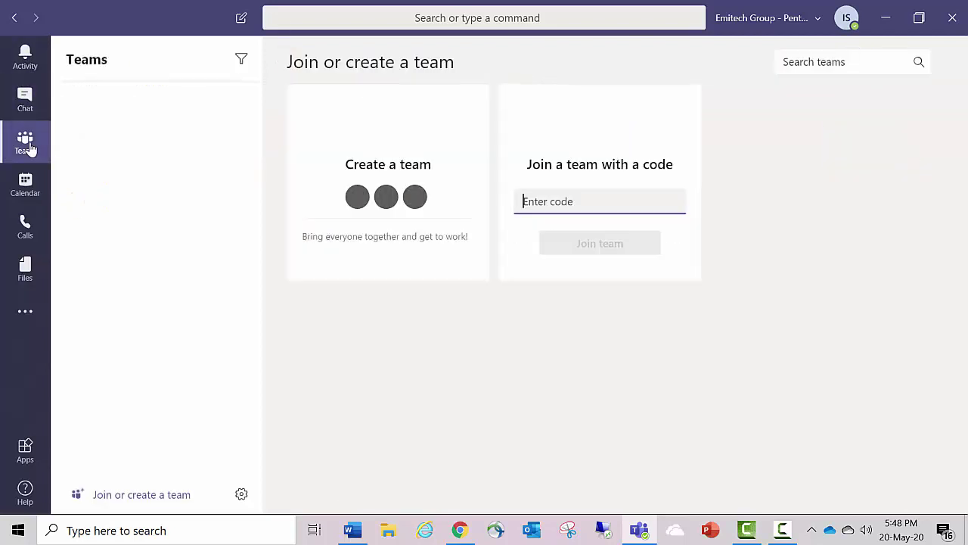
pyautogui.click(23, 99)
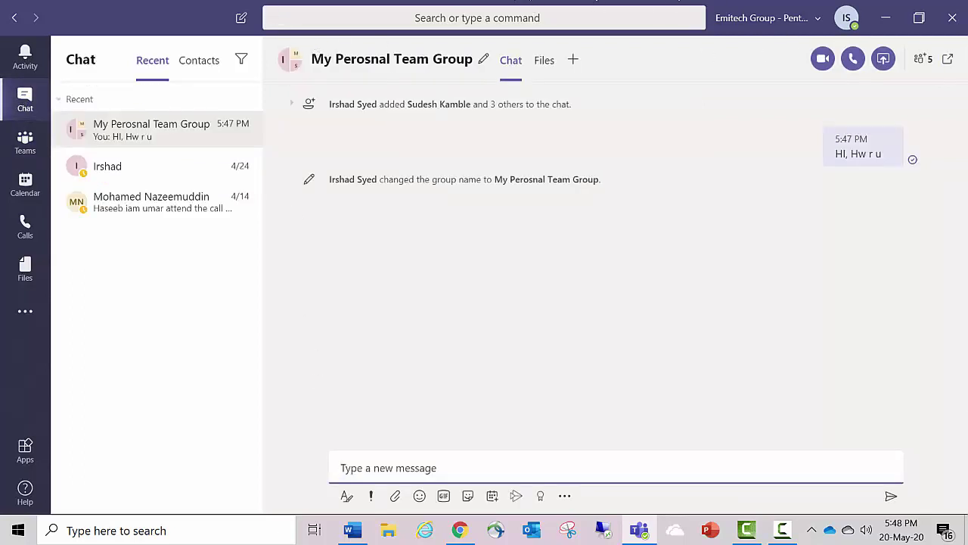
pyautogui.click(948, 61)
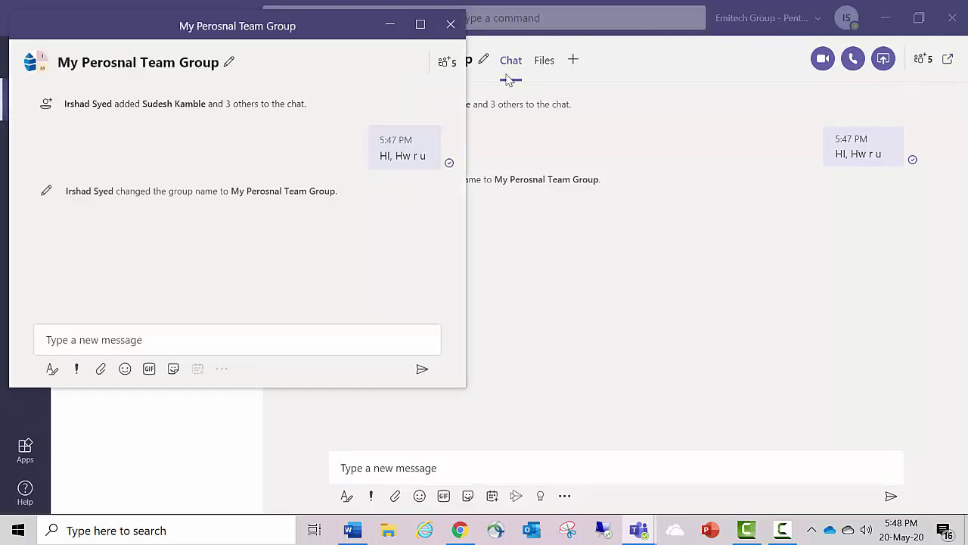
pyautogui.moveTo(356, 26); pyautogui.dragTo(560, 95)
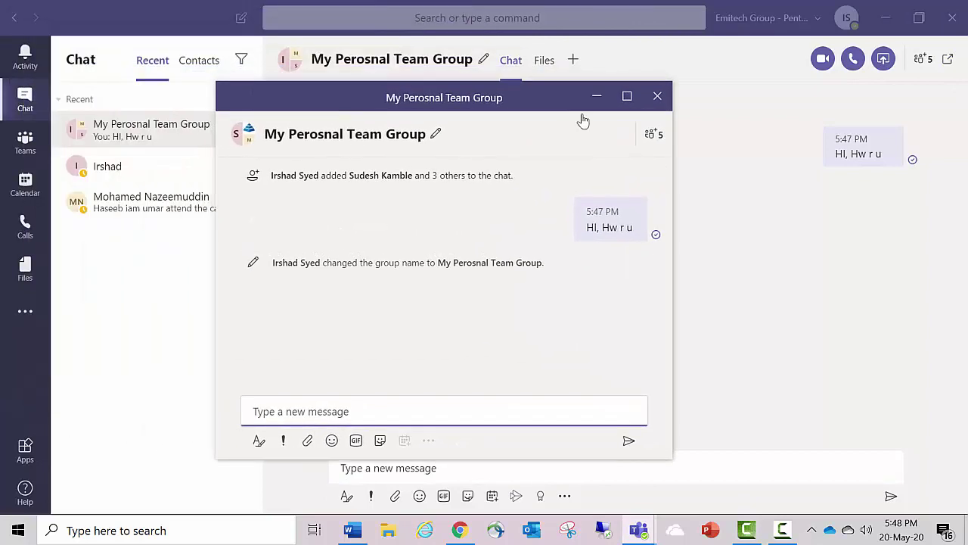
pyautogui.click(598, 97)
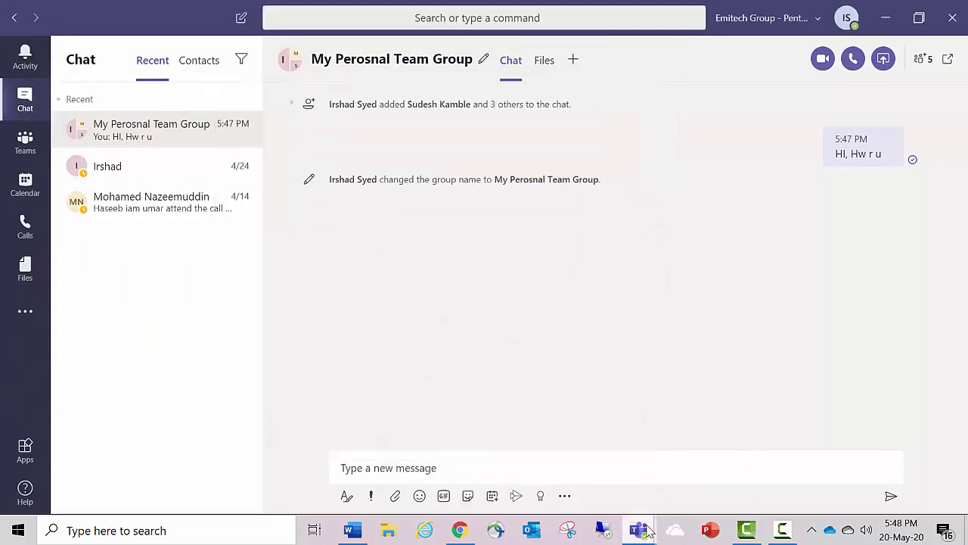
pyautogui.moveTo(655, 521)
pyautogui.click(712, 448)
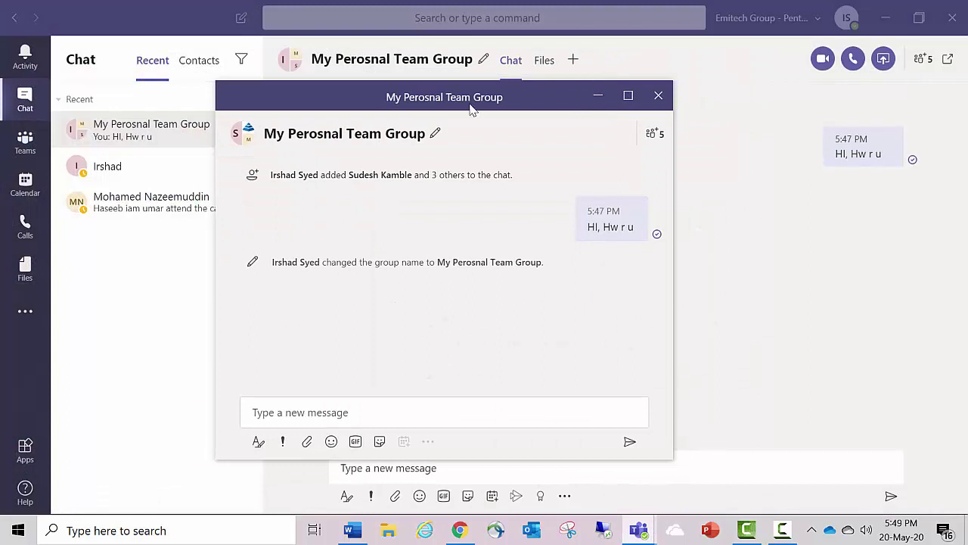
pyautogui.click(597, 99)
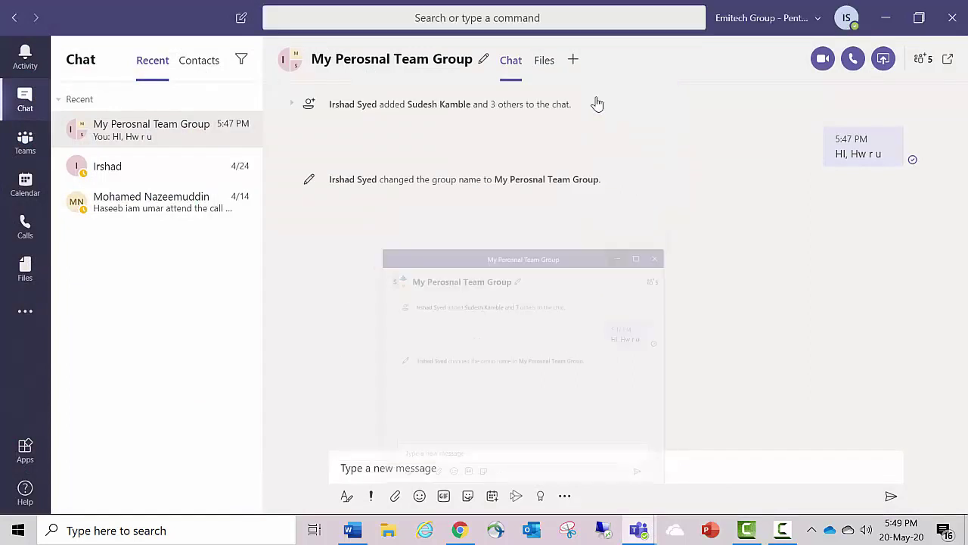
# Step: Start building a private team from scratch and name it "IT 360 New Teams Group"
pyautogui.click(24, 141)
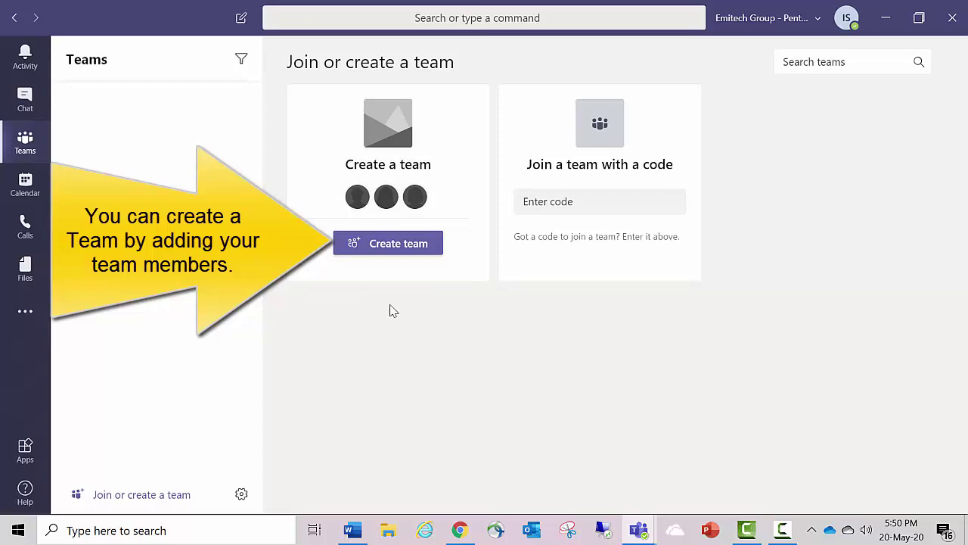
pyautogui.click(421, 244)
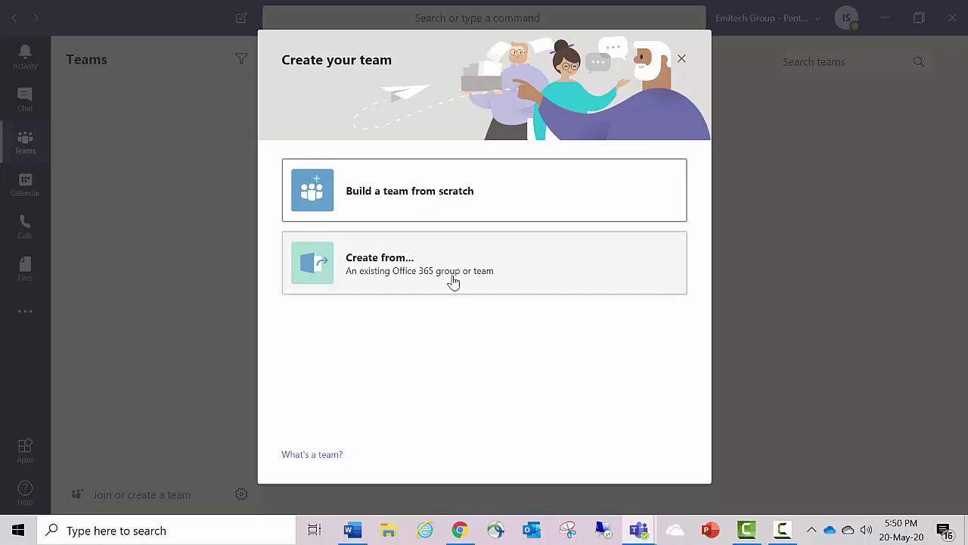
pyautogui.click(462, 191)
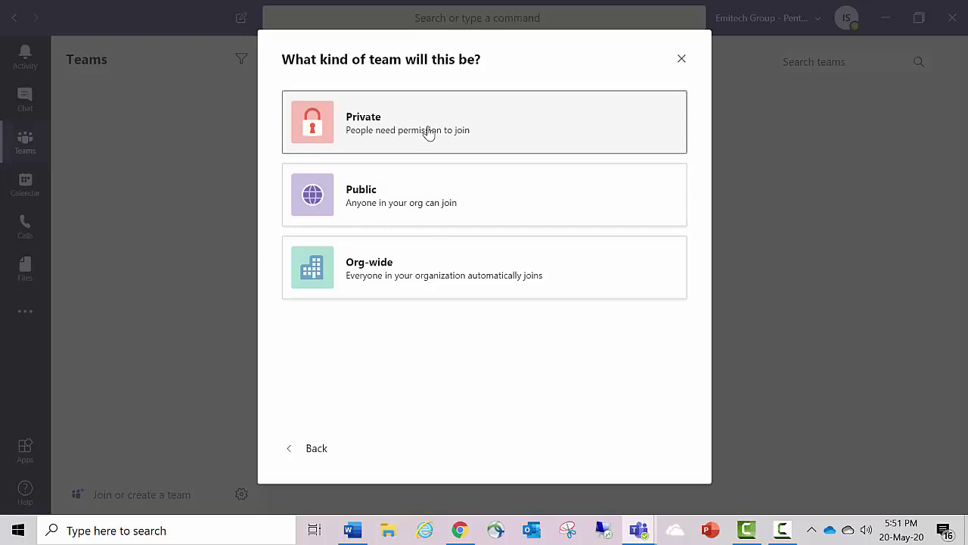
pyautogui.click(386, 133)
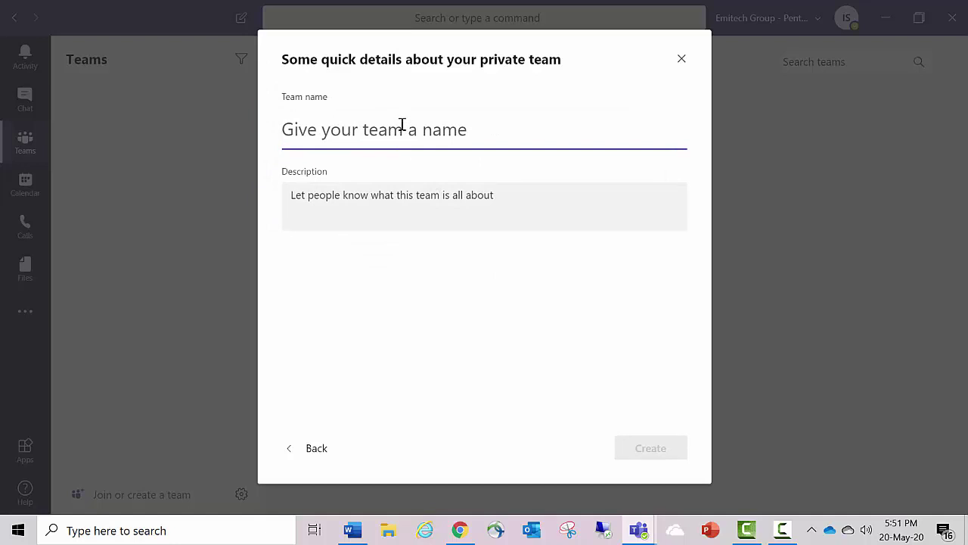
pyautogui.write('IT')
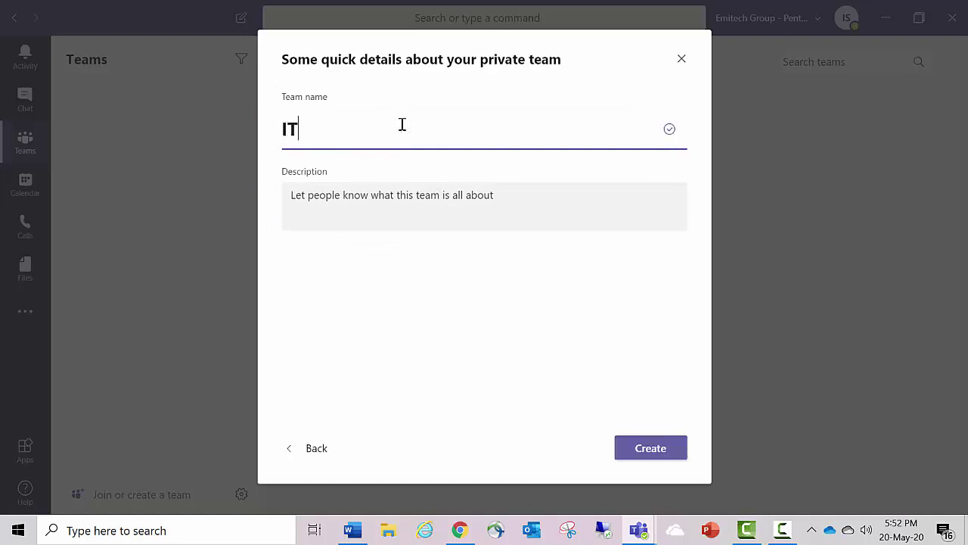
pyautogui.write(' 360 New Te')
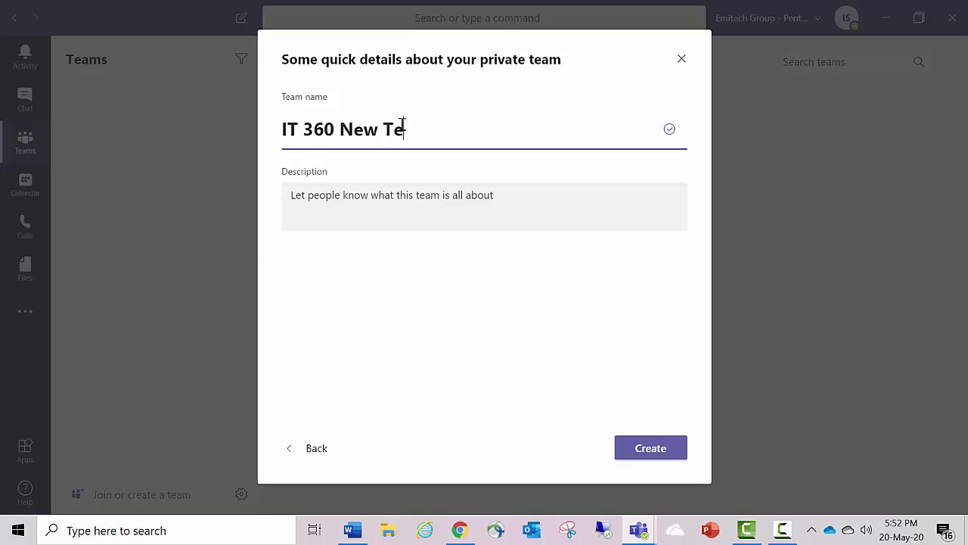
pyautogui.write('ams Group')
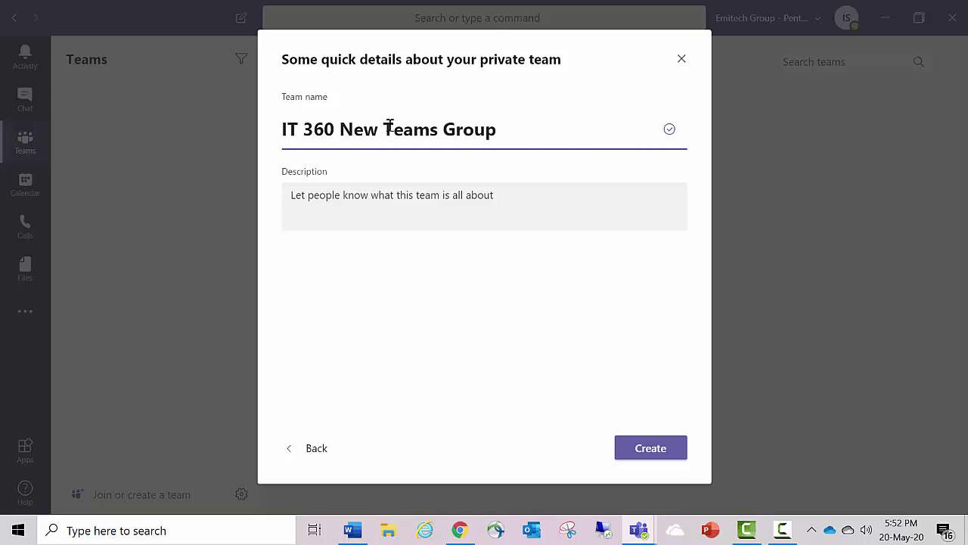
# Step: Enter the team description "Learn how to use Teams" and create the team
pyautogui.click(392, 202)
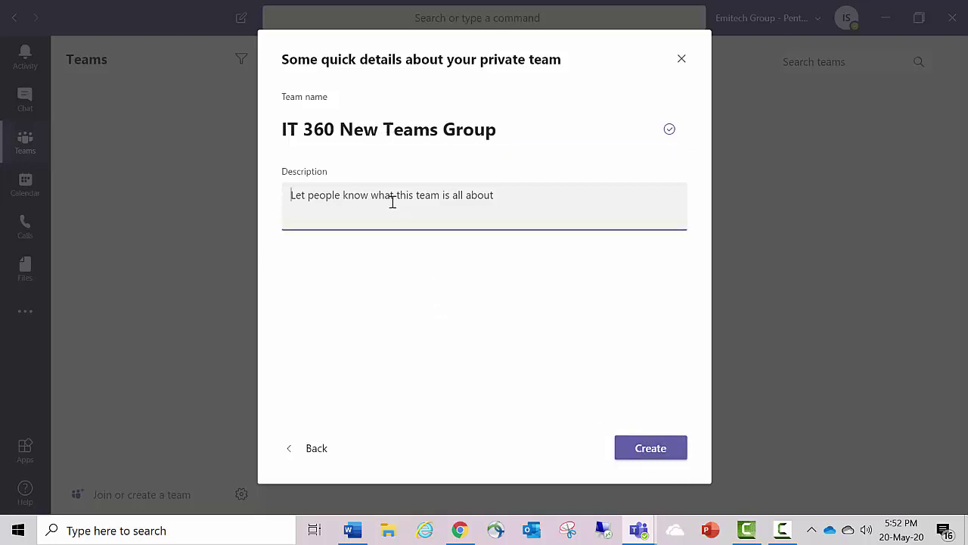
pyautogui.write('Lear')
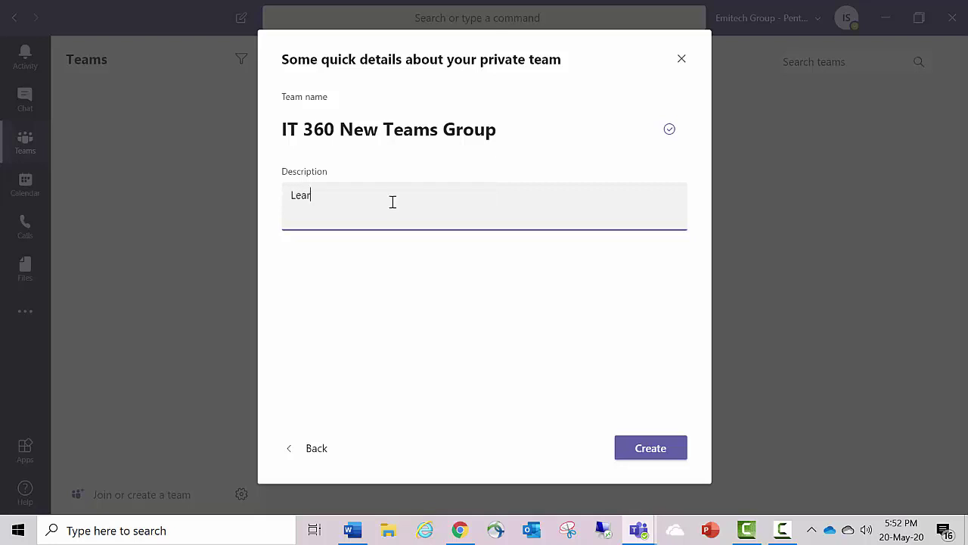
pyautogui.write('in o')
pyautogui.press('BackSpace')
pyautogui.press('BackSpace')
pyautogui.press('BackSpace')
pyautogui.write('n hoe to')
pyautogui.press('BackSpace')
pyautogui.write('w')
pyautogui.press('BackSpace')
pyautogui.press('BackSpace')
pyautogui.write('w to use team')
pyautogui.press('BackSpace')
pyautogui.press('BackSpace')
pyautogui.press('BackSpace')
pyautogui.press('BackSpace')
pyautogui.write('Teams')
pyautogui.click(640, 454)
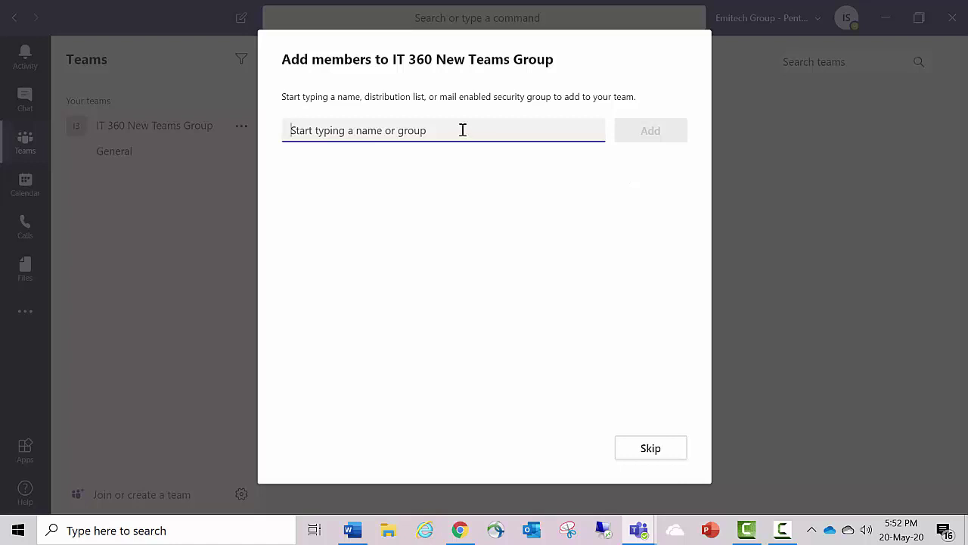
# Step: Find and select two colleagues and the info Emitech account as members for IT 360 New Teams Group
pyautogui.write('sudesh')
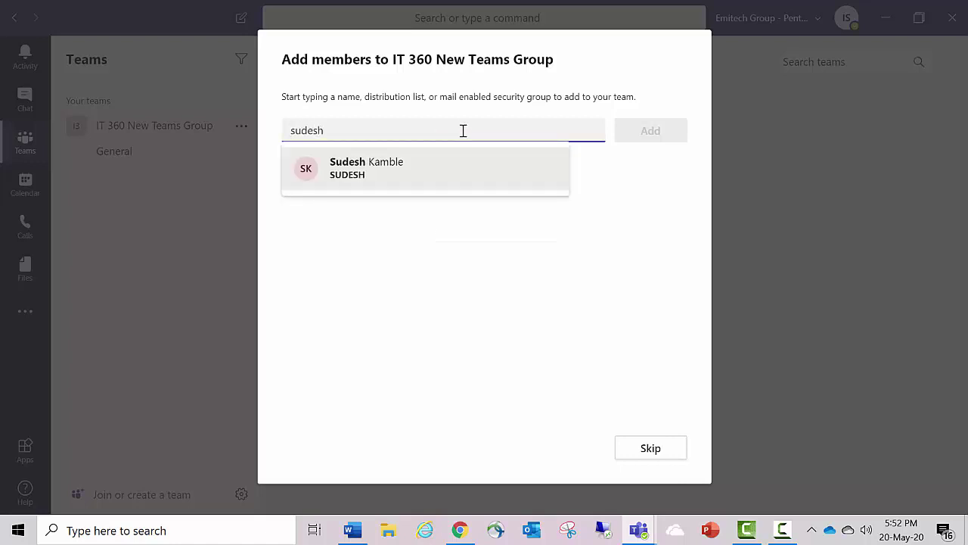
pyautogui.click(429, 179)
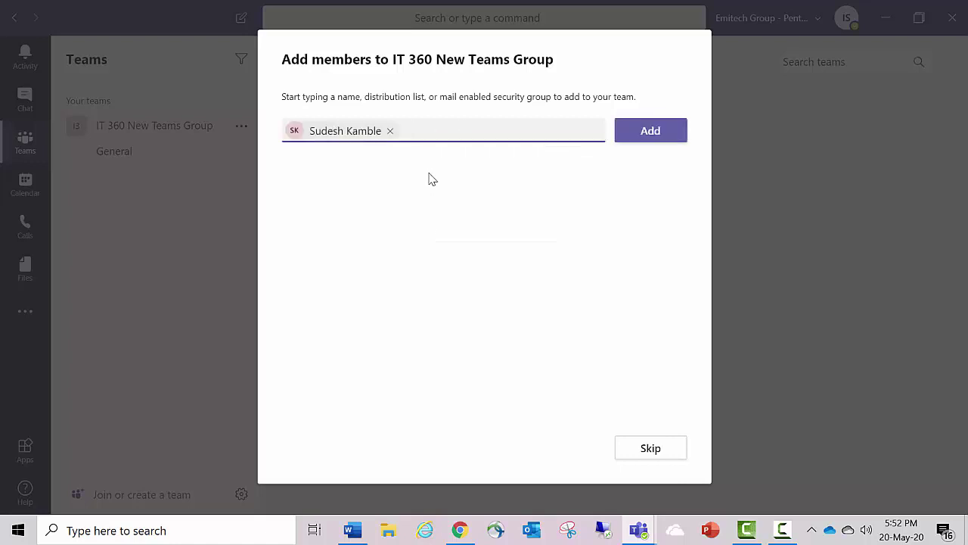
pyautogui.write('nazeem')
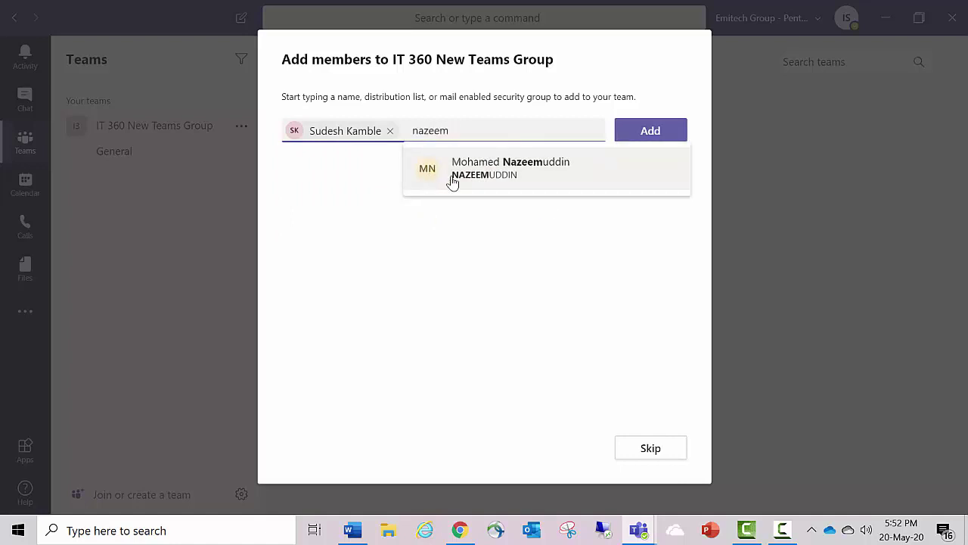
pyautogui.click(452, 183)
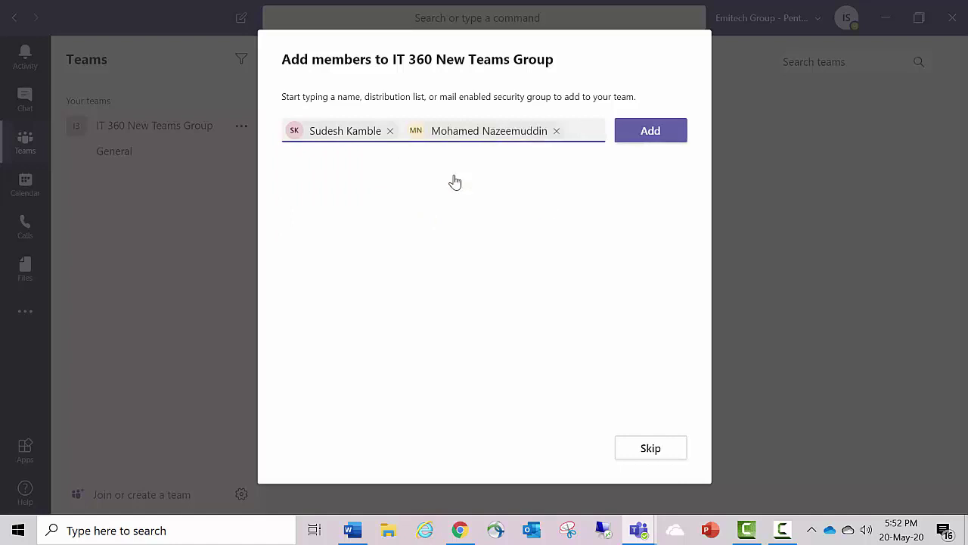
pyautogui.write('info')
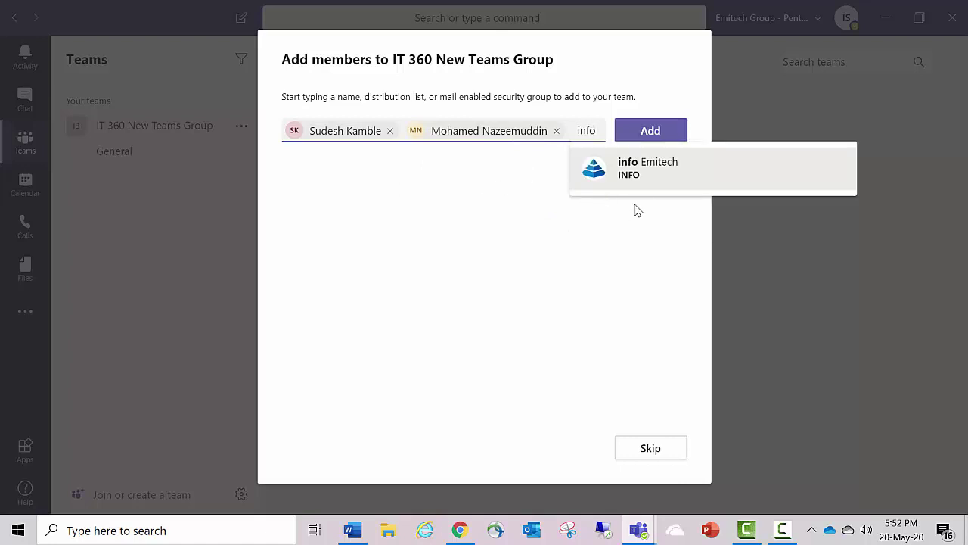
pyautogui.click(646, 172)
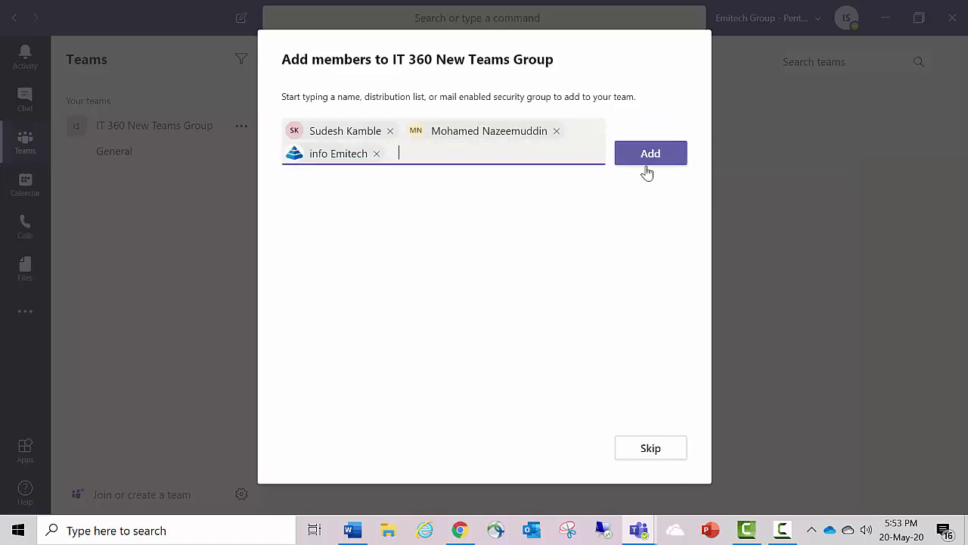
# Step: Select one more colleague as a member and add all four selected accounts to the team
pyautogui.write('risha')
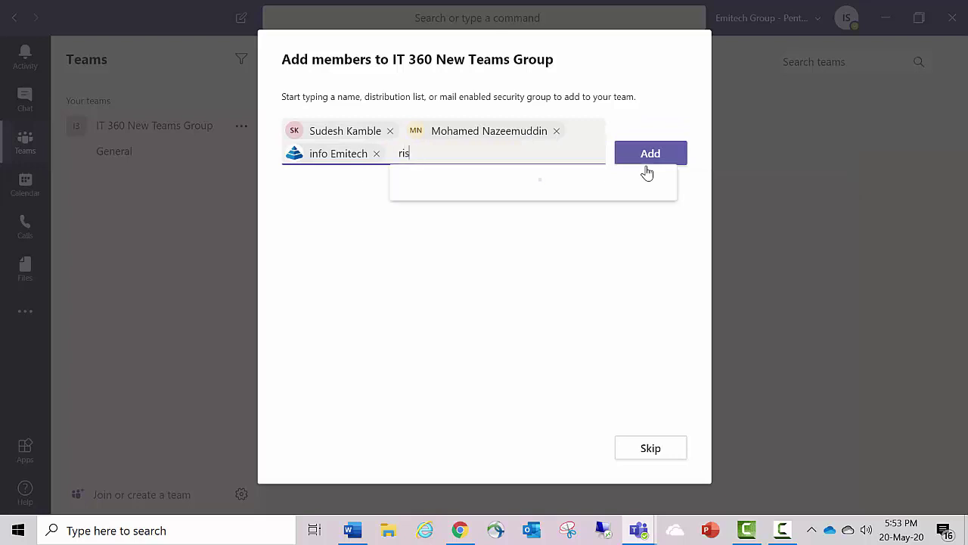
pyautogui.press('BackSpace')
pyautogui.press('BackSpace')
pyautogui.press('BackSpace')
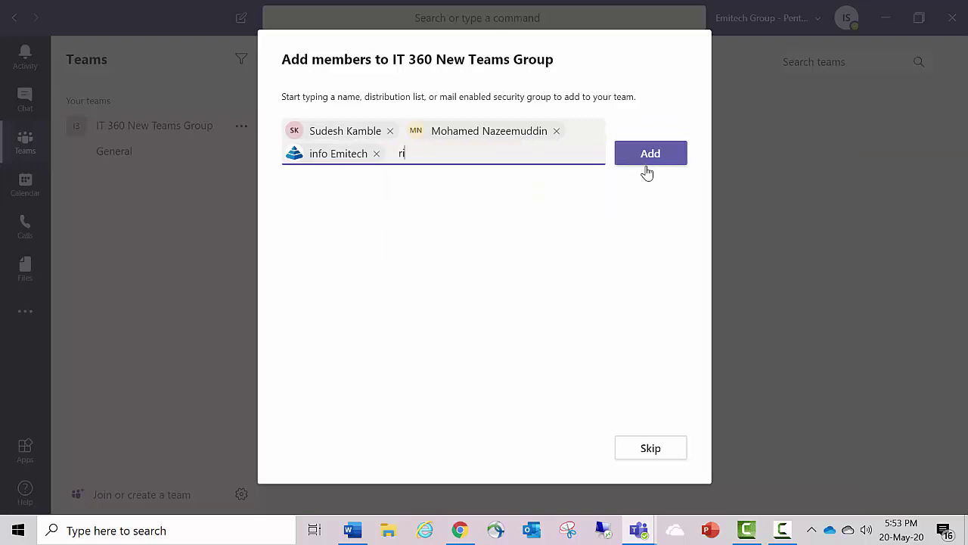
pyautogui.write('ro')
pyautogui.press('BackSpace')
pyautogui.press('BackSpace')
pyautogui.write('osha')
pyautogui.click(588, 178)
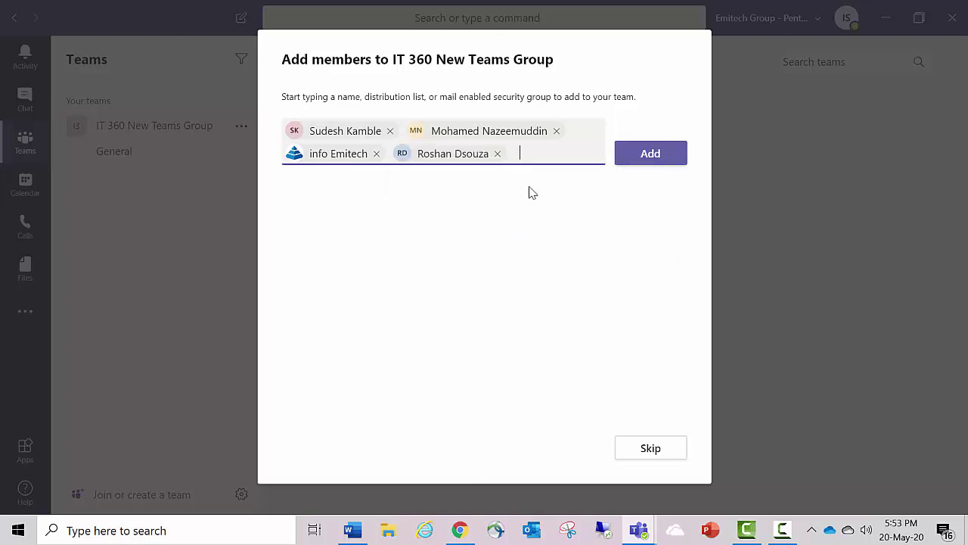
pyautogui.click(642, 156)
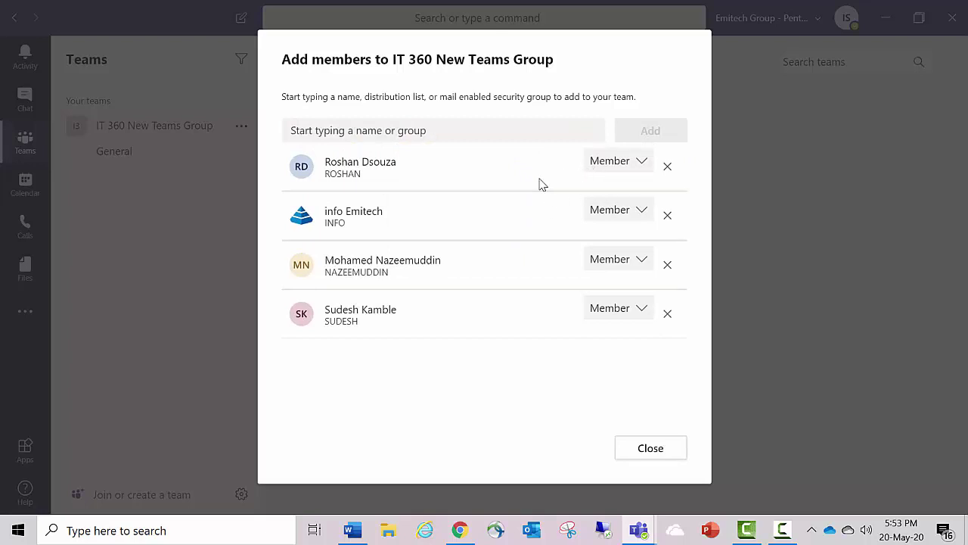
# Step: Check the Owner and Member role choices for the added accounts and close the member dialog
pyautogui.click(637, 163)
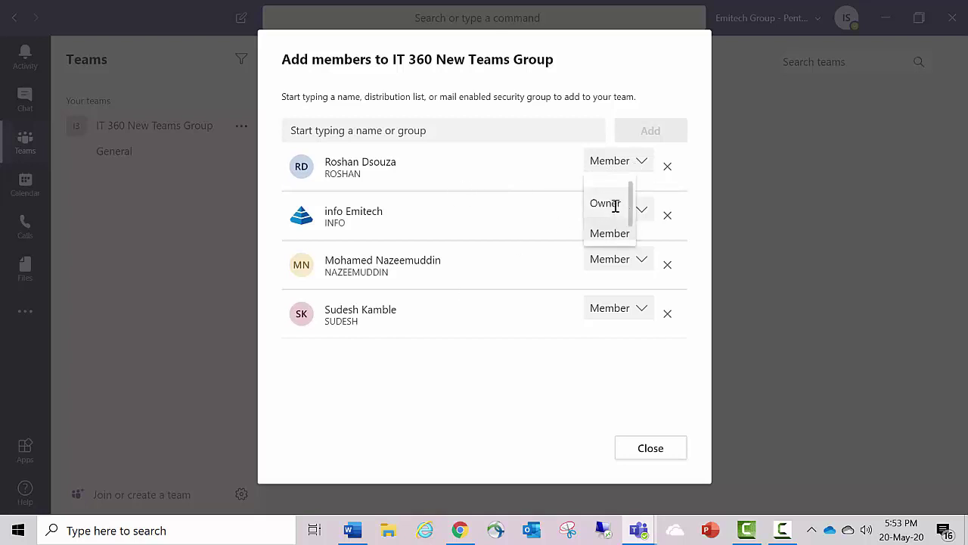
pyautogui.click(562, 192)
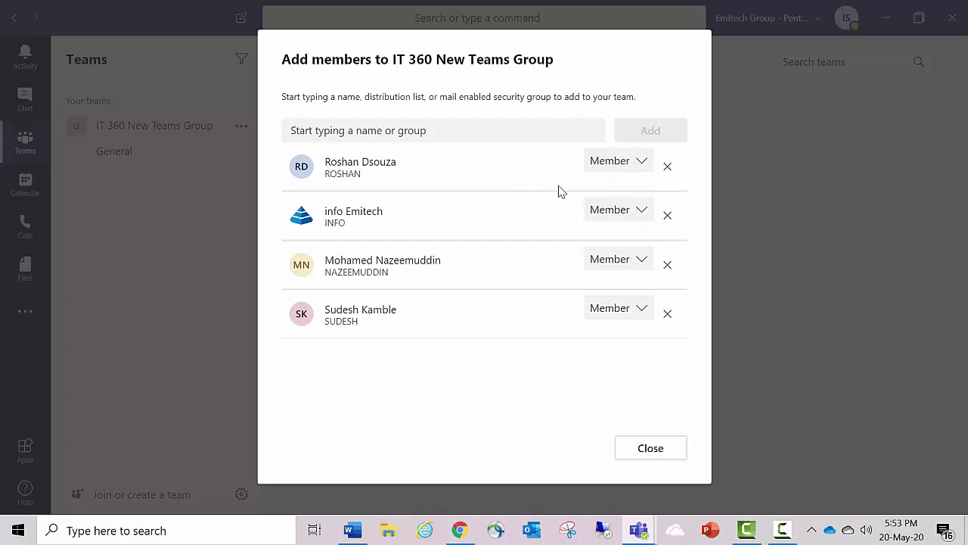
pyautogui.click(624, 214)
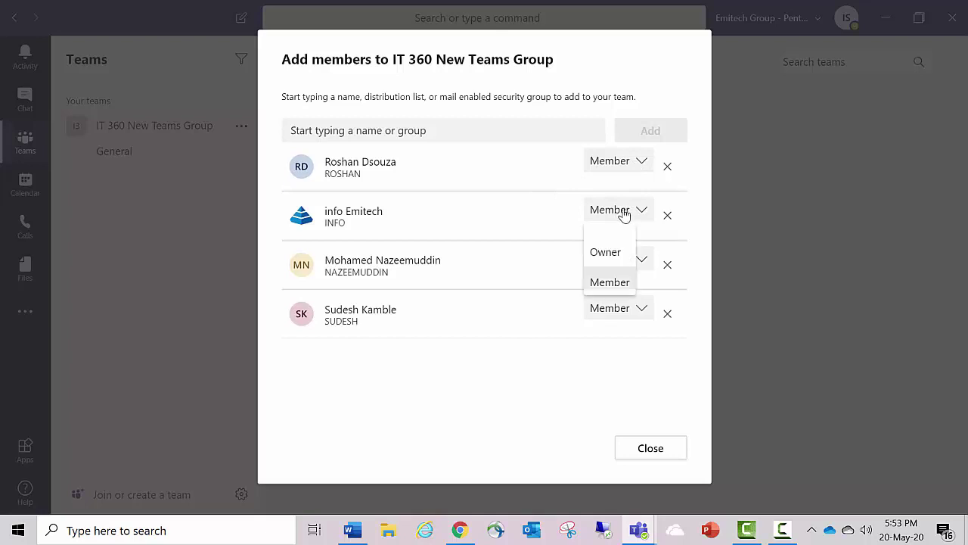
pyautogui.click(528, 313)
pyautogui.click(627, 261)
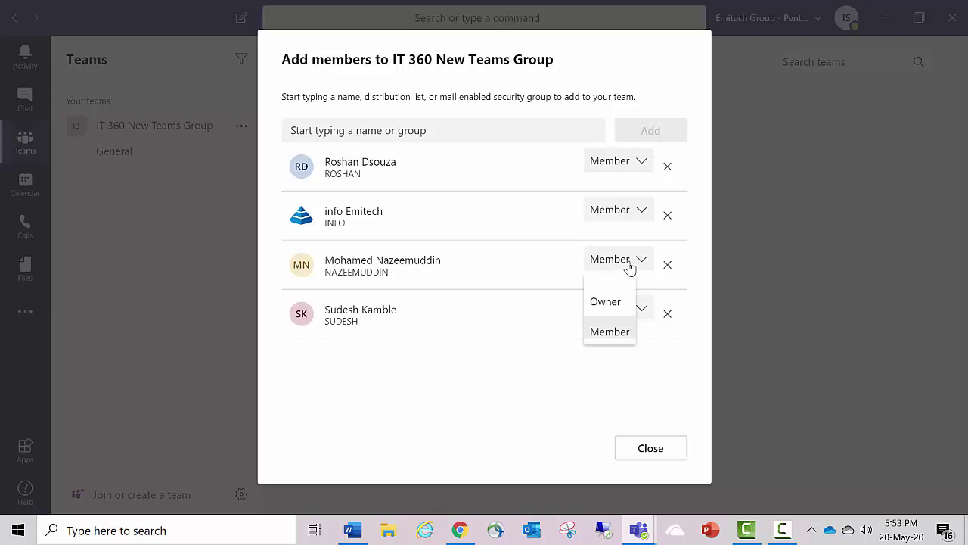
pyautogui.click(604, 335)
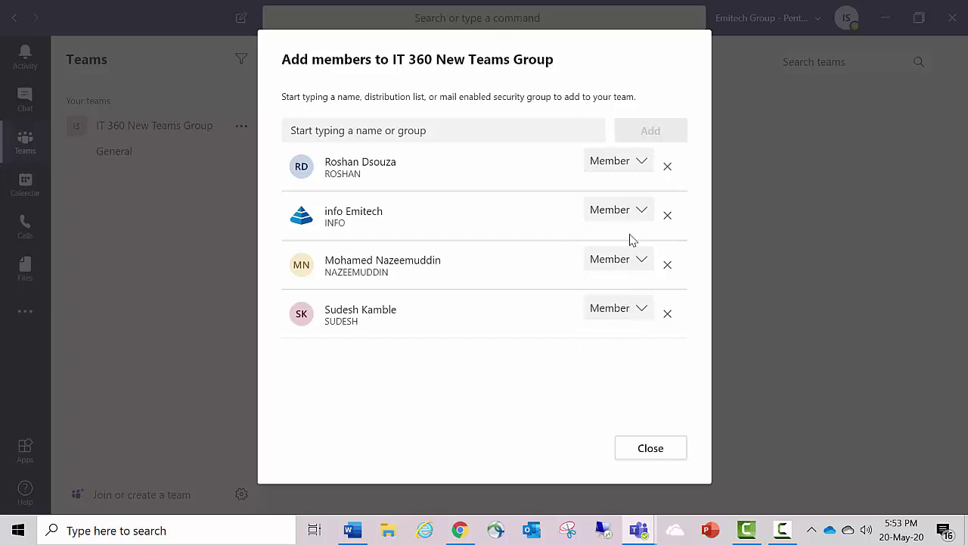
pyautogui.click(631, 165)
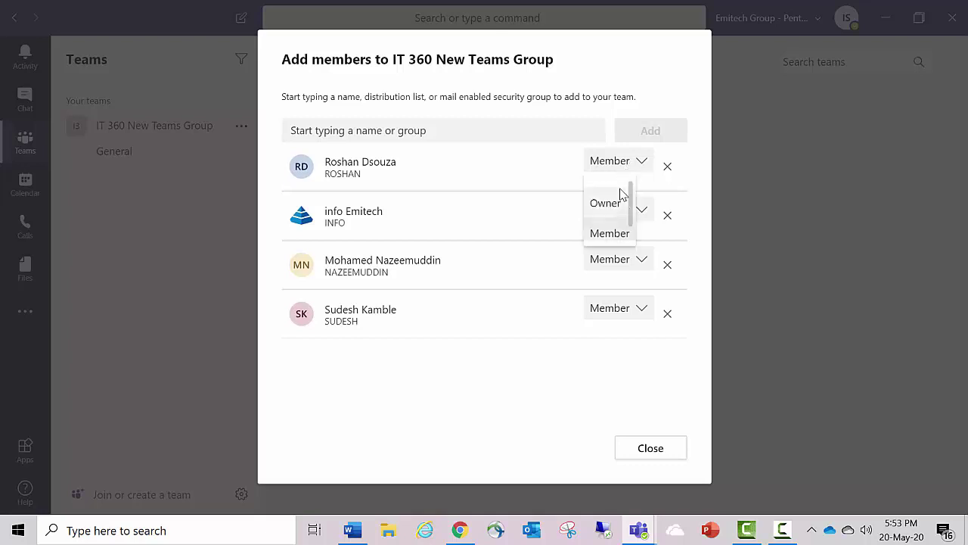
pyautogui.click(518, 187)
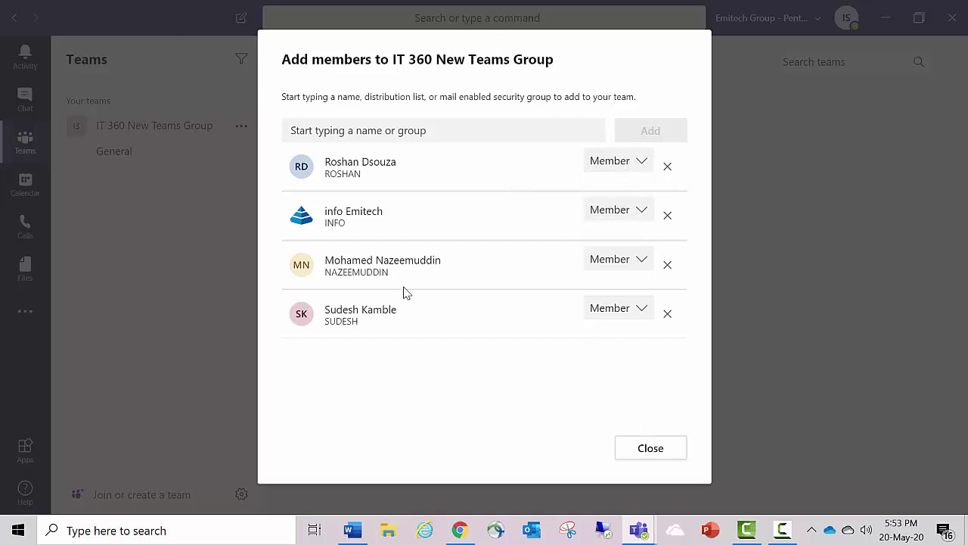
pyautogui.click(631, 461)
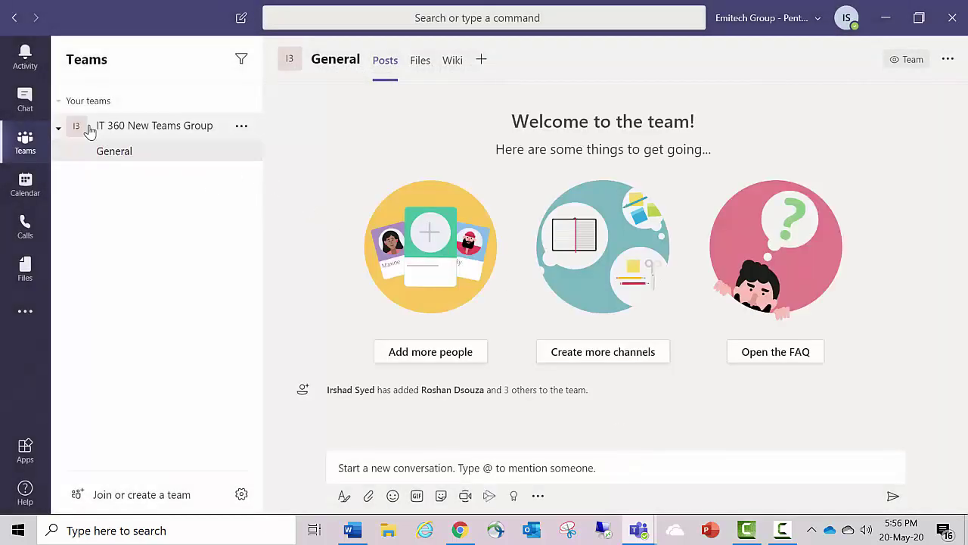
# Step: Hide IT 360 New Teams Group from the teams list and show it again
pyautogui.click(243, 128)
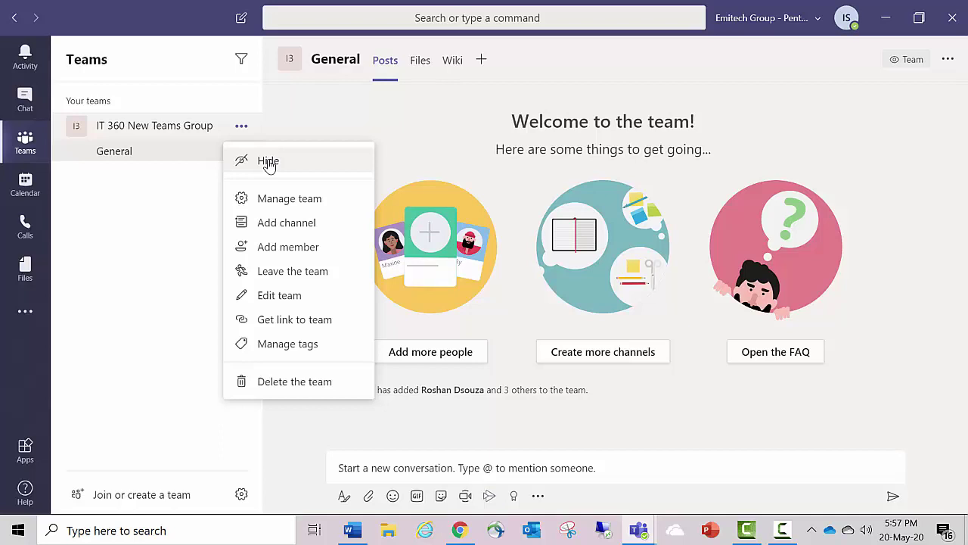
pyautogui.click(169, 209)
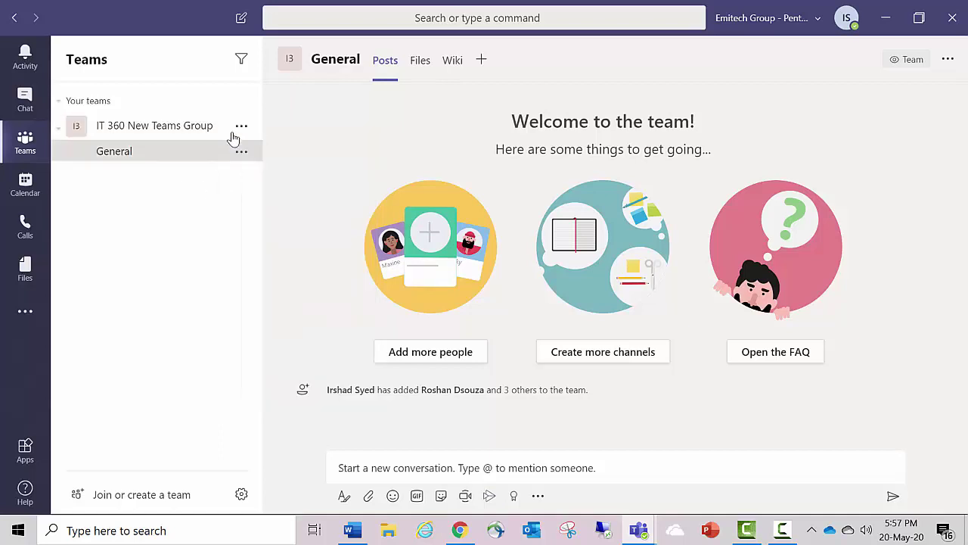
pyautogui.click(241, 127)
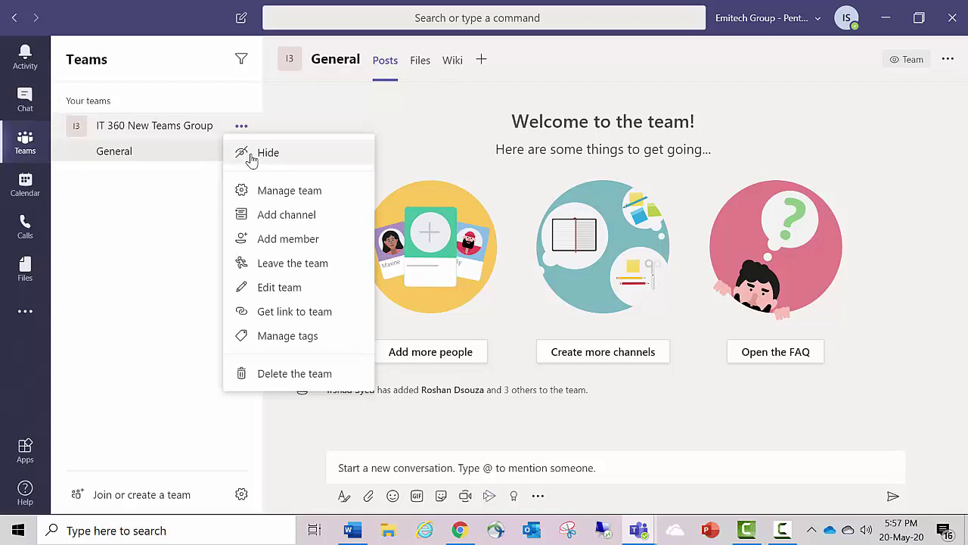
pyautogui.click(251, 156)
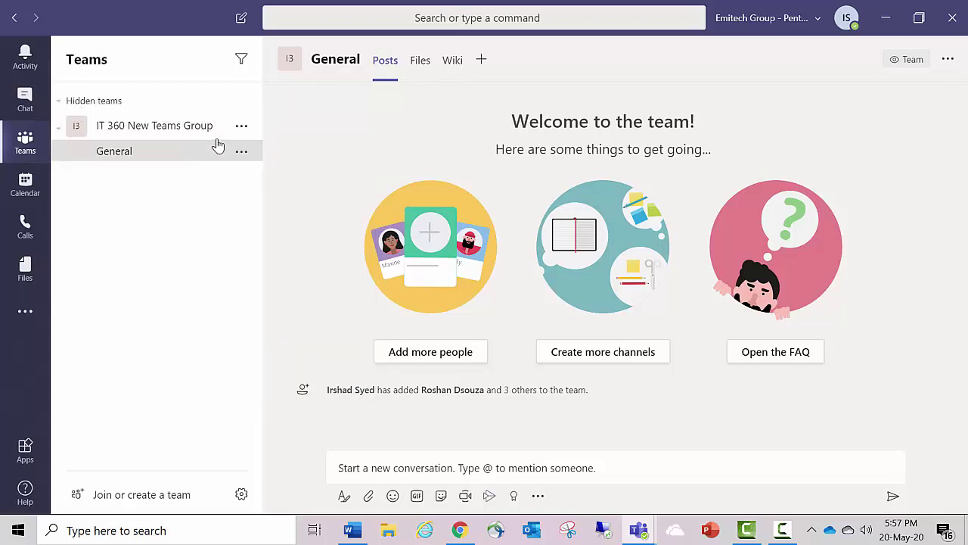
pyautogui.click(242, 126)
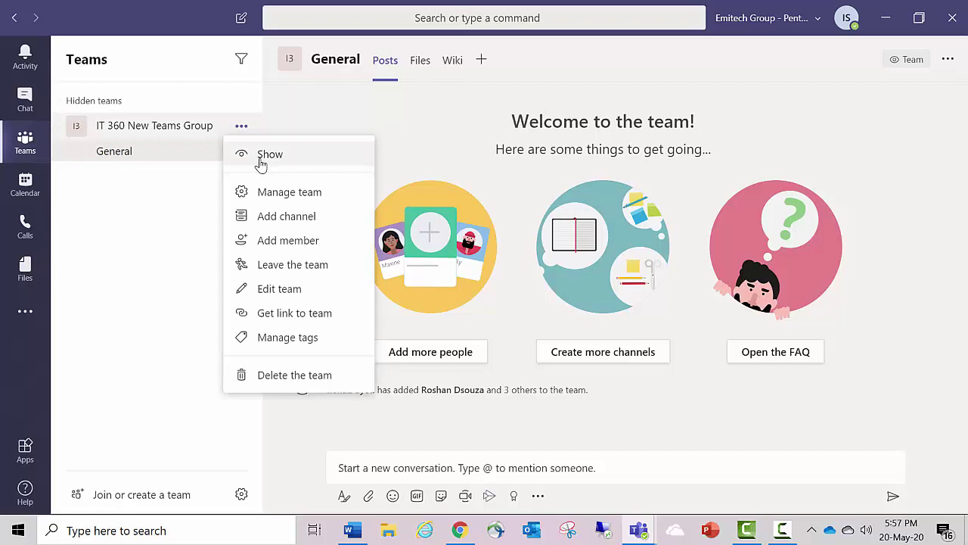
pyautogui.click(261, 158)
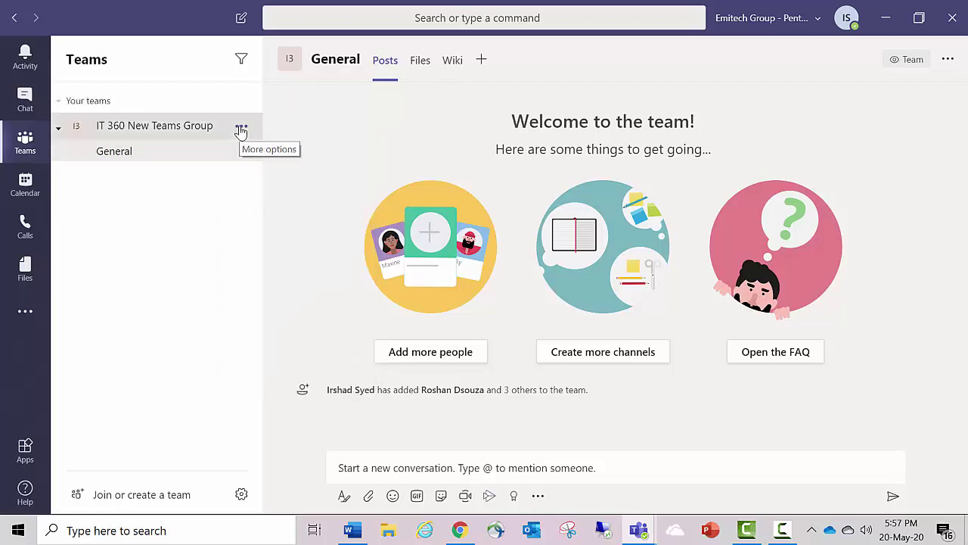
# Step: Open the management page of IT 360 New Teams Group and expand its members and guests
pyautogui.click(242, 127)
pyautogui.click(246, 128)
pyautogui.click(246, 128)
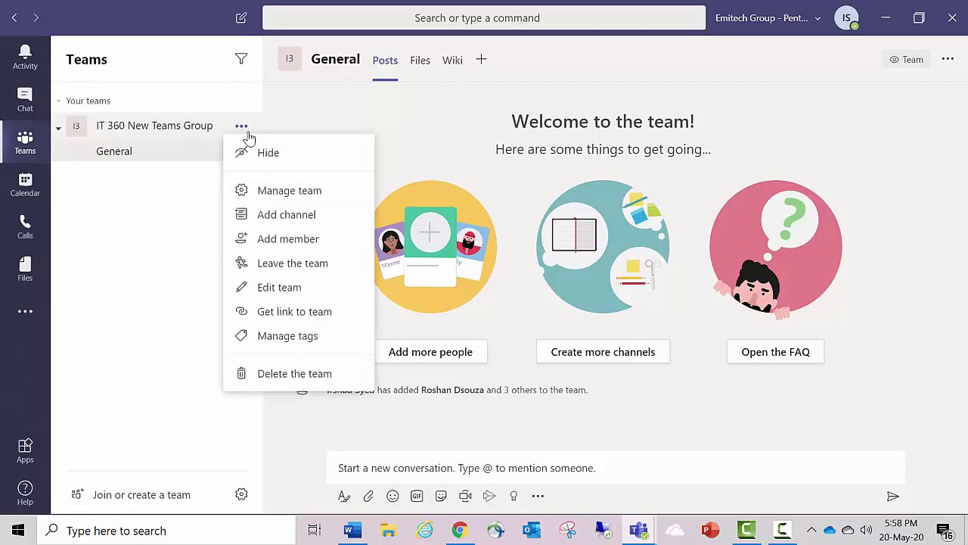
pyautogui.click(275, 192)
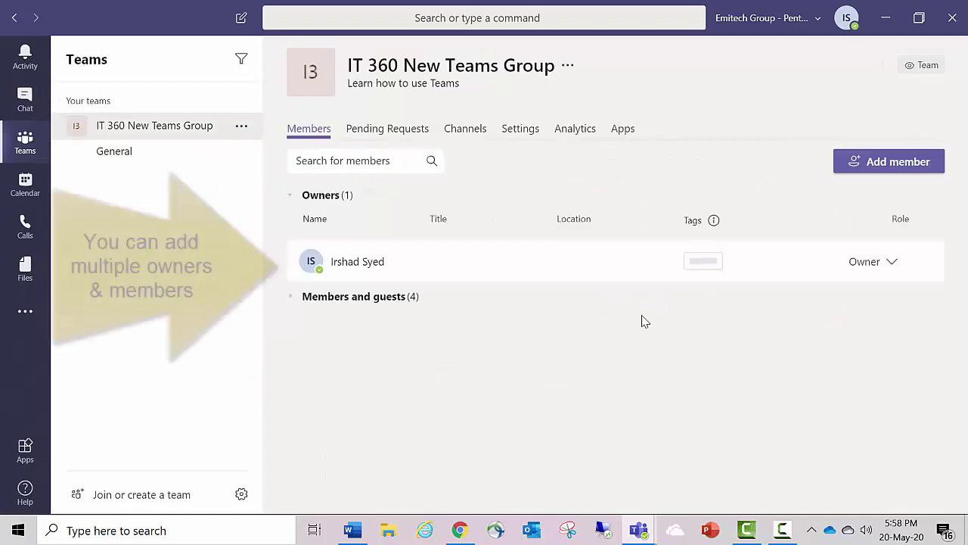
pyautogui.click(289, 301)
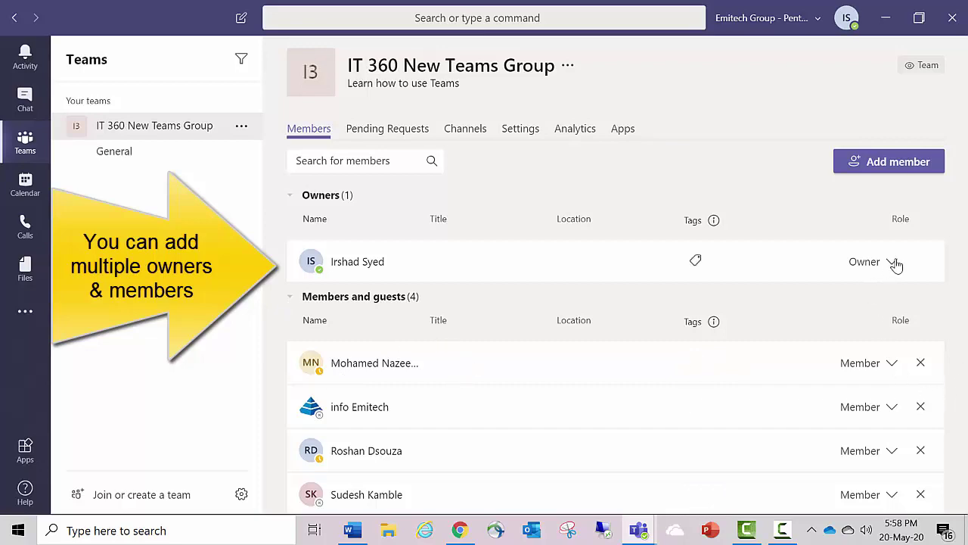
# Step: Look at the dialog for adding members, close it, and examine a listed member's role choices and the tags explanation
pyautogui.click(874, 163)
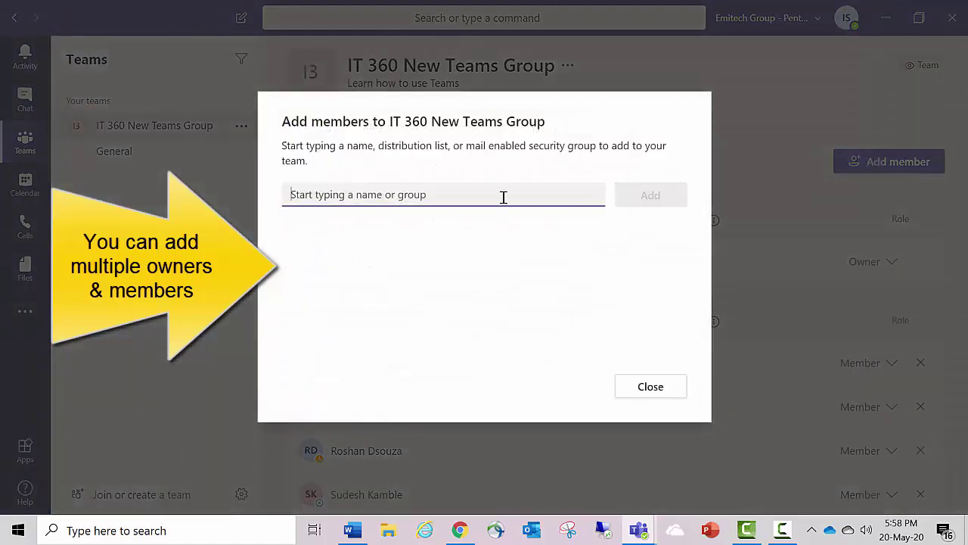
pyautogui.click(653, 390)
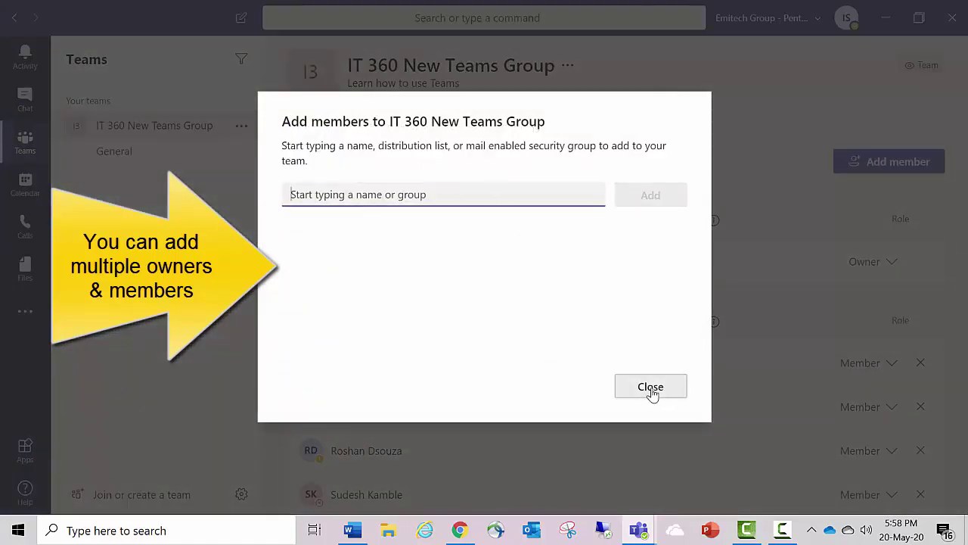
pyautogui.click(868, 348)
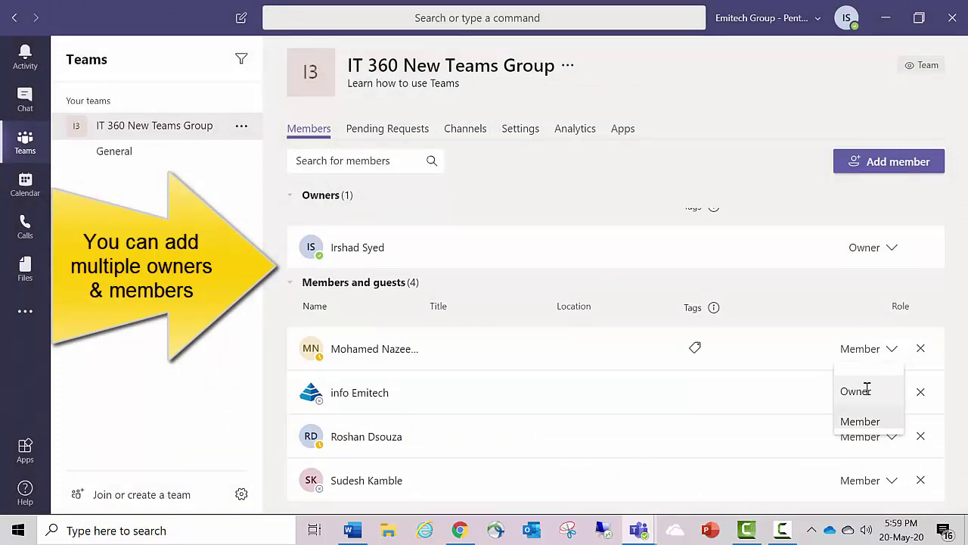
pyautogui.click(713, 307)
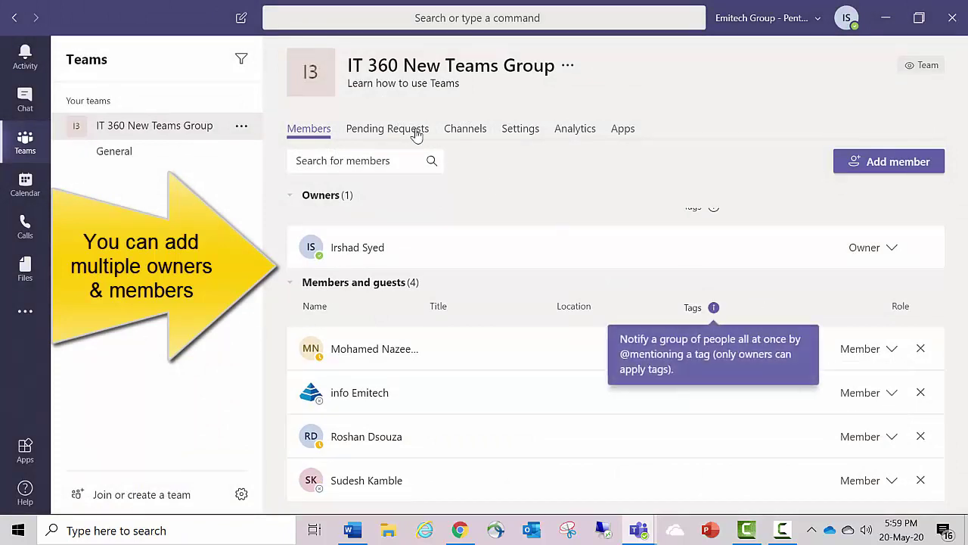
# Step: Review the team's pending requests and channels, and look over its available team options
pyautogui.click(409, 130)
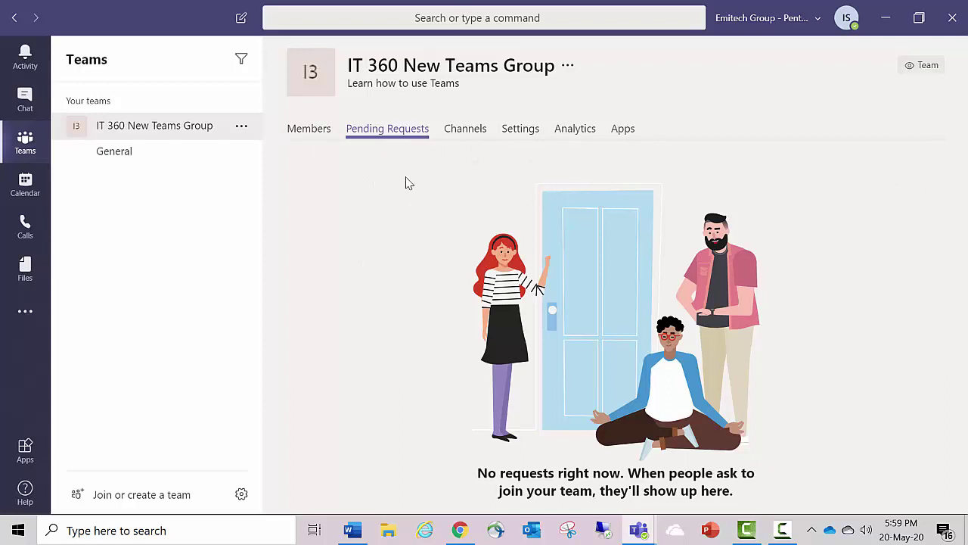
pyautogui.click(475, 130)
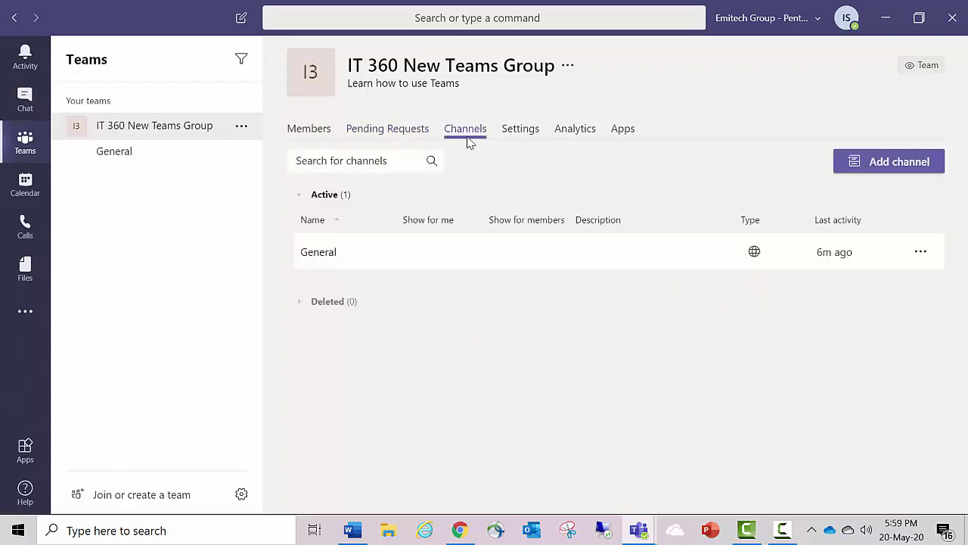
pyautogui.click(240, 130)
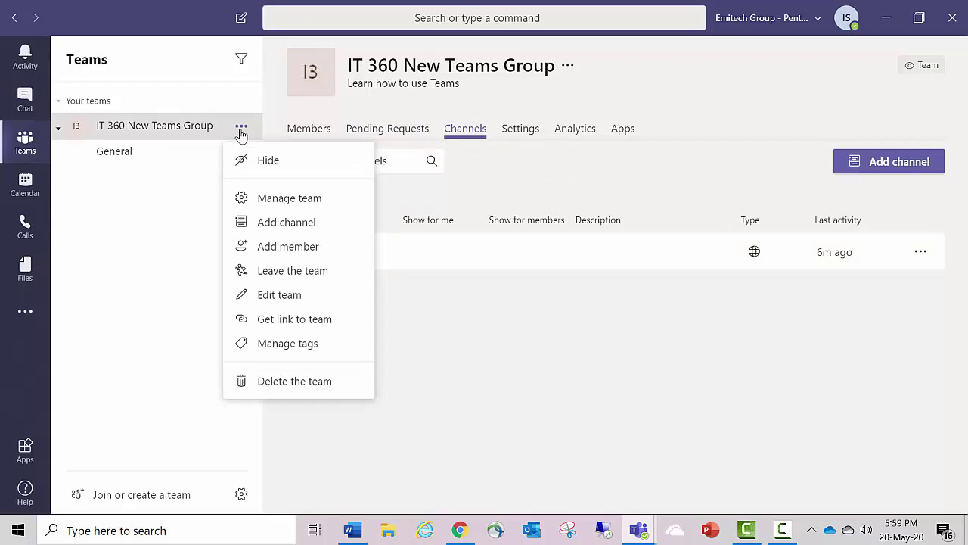
pyautogui.click(596, 205)
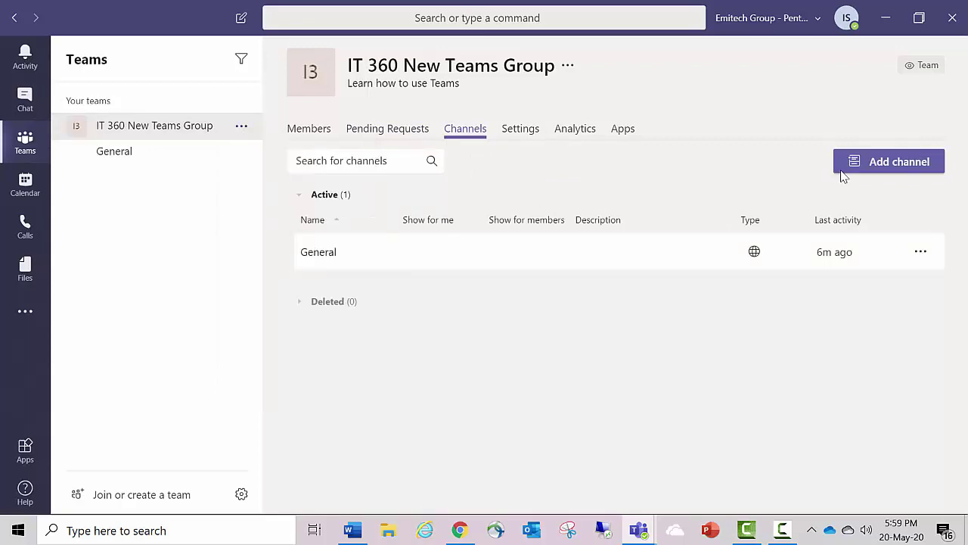
# Step: Start a new channel for IT 360 New Teams Group, entering "360 channel1" as both its name and its description
pyautogui.click(870, 159)
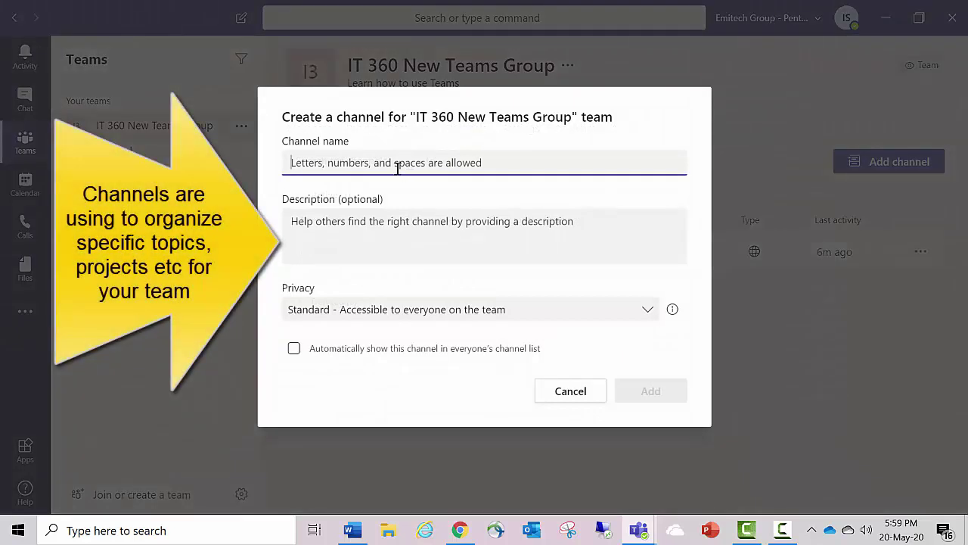
pyautogui.write('3')
pyautogui.press('BackSpace')
pyautogui.write('30')
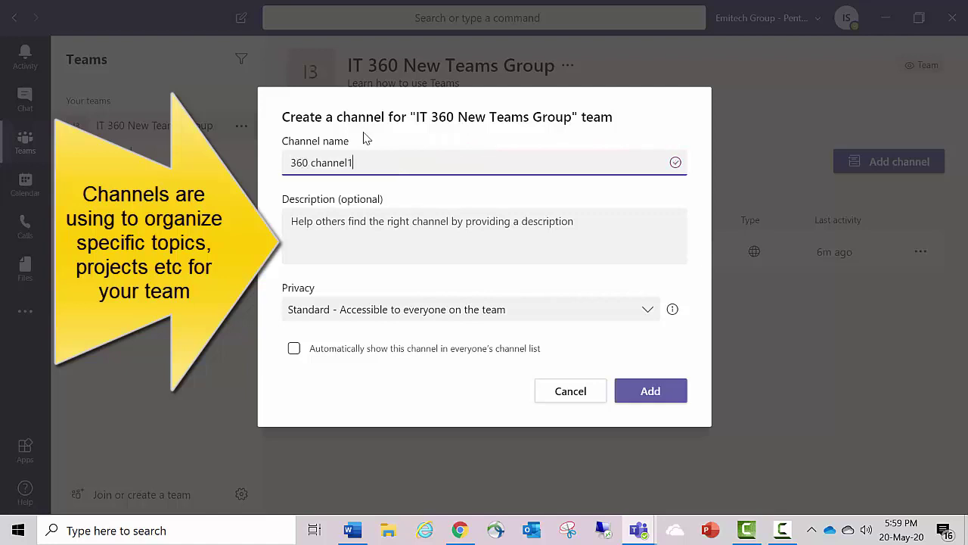
pyautogui.moveTo(363, 166); pyautogui.dragTo(283, 162)
pyautogui.hotkey('ctrl', 'c')
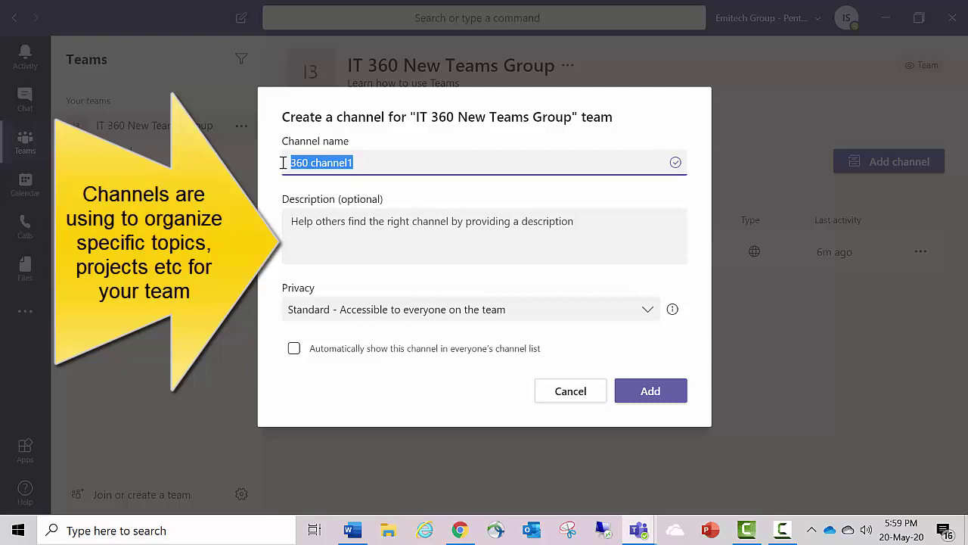
pyautogui.click(355, 220)
pyautogui.hotkey('ctrl', 'v')
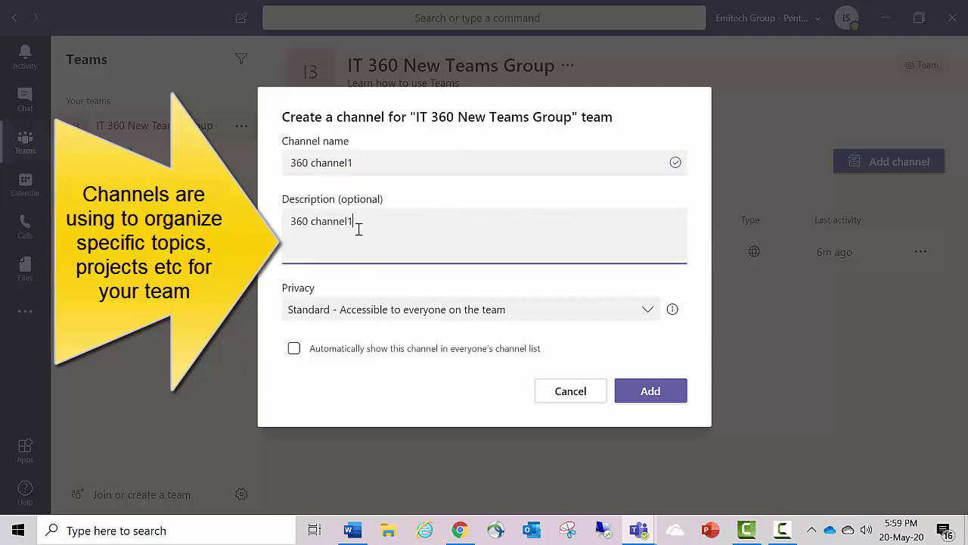
# Step: Review the privacy choices, keep Standard, enable showing the channel automatically in everyone's channel list, and add the channel
pyautogui.click(407, 314)
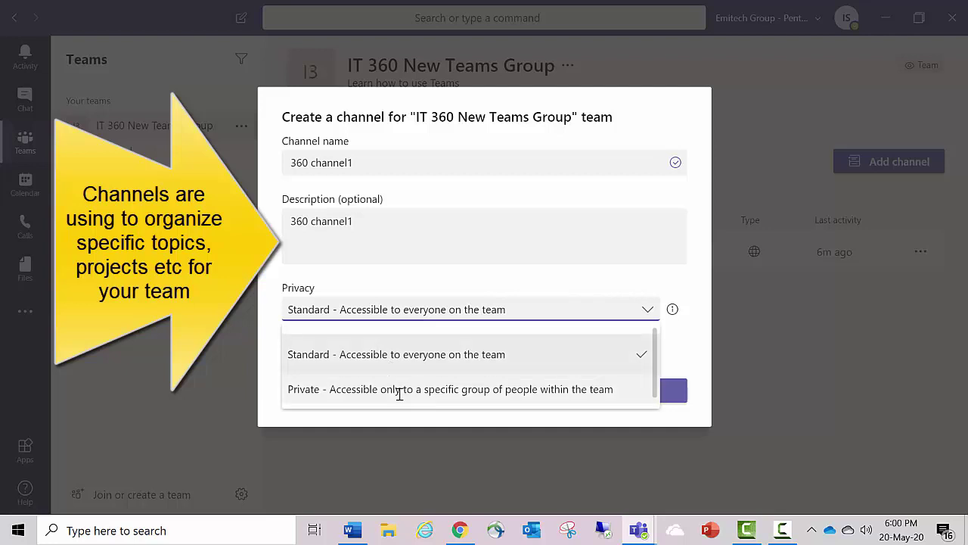
pyautogui.click(391, 293)
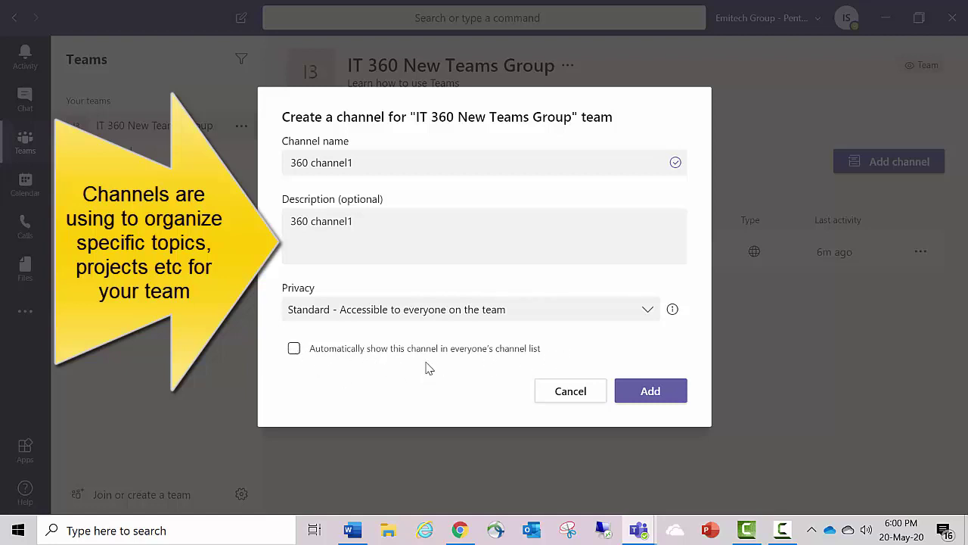
pyautogui.click(294, 350)
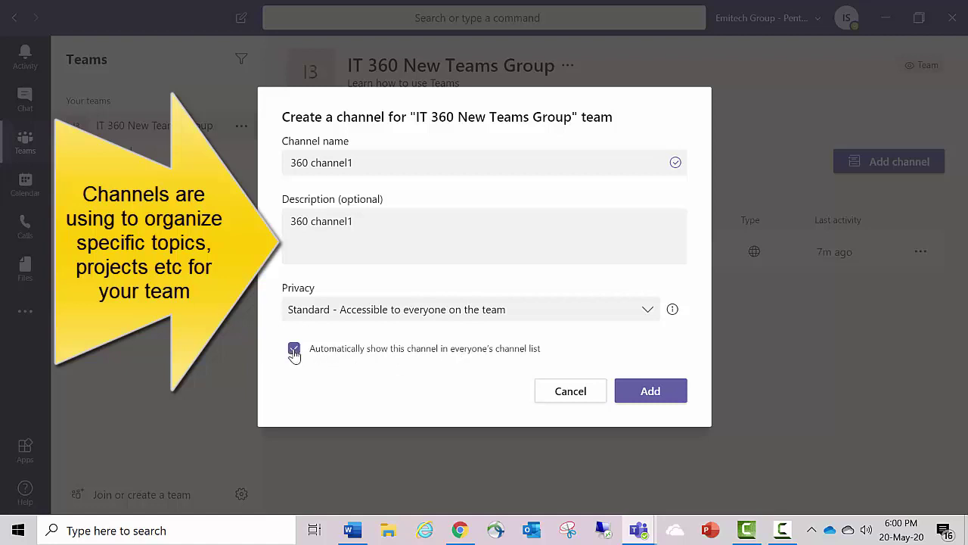
pyautogui.click(637, 400)
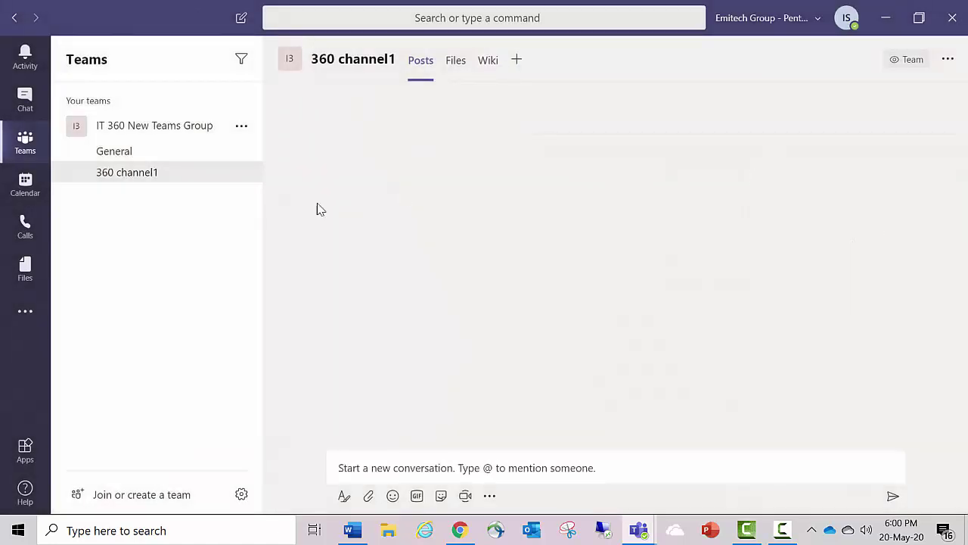
# Step: Add a Standard channel to the team with name and description "360 channel2", automatically shown in everyone's channel list
pyautogui.click(242, 127)
pyautogui.click(270, 192)
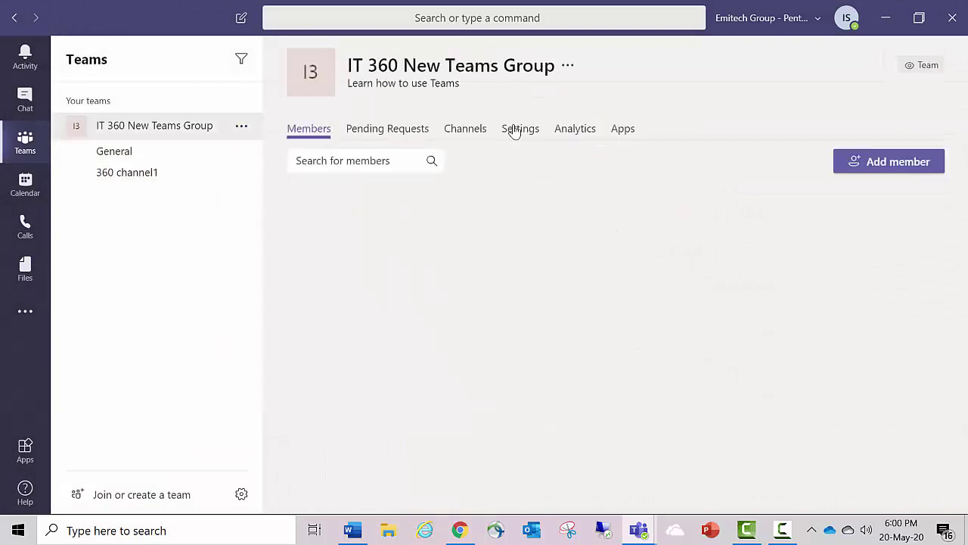
pyautogui.click(466, 130)
pyautogui.click(867, 162)
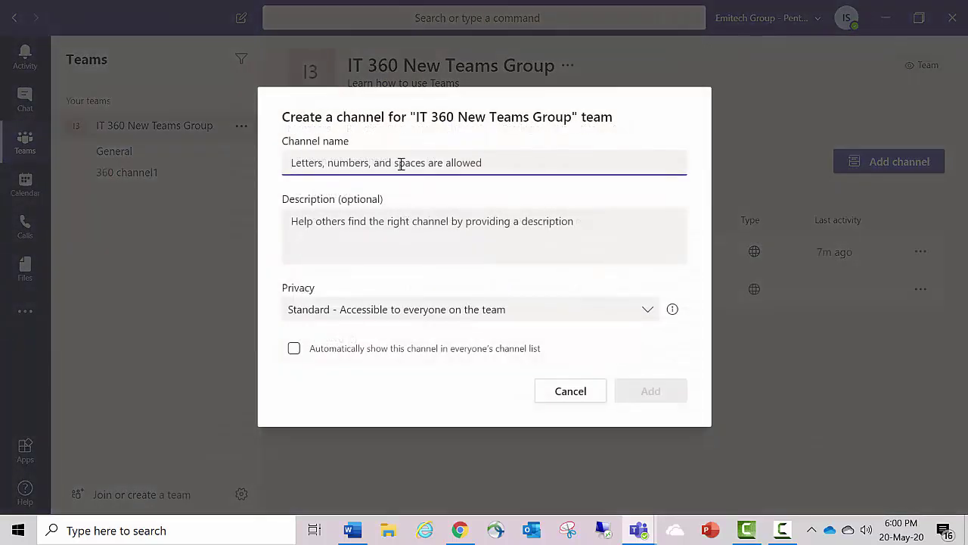
pyautogui.write('360 channel2')
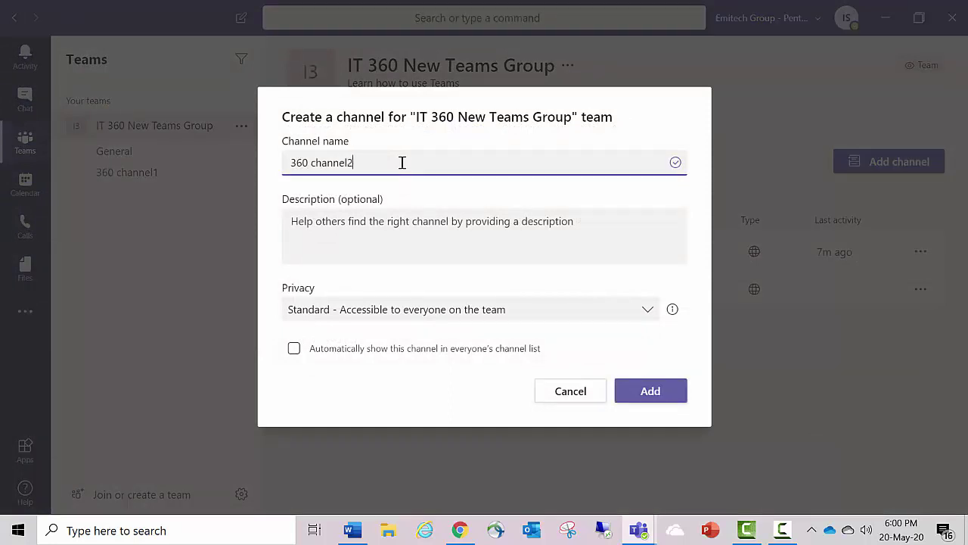
pyautogui.hotkey('ctrl', 'a')
pyautogui.hotkey('ctrl', 'c')
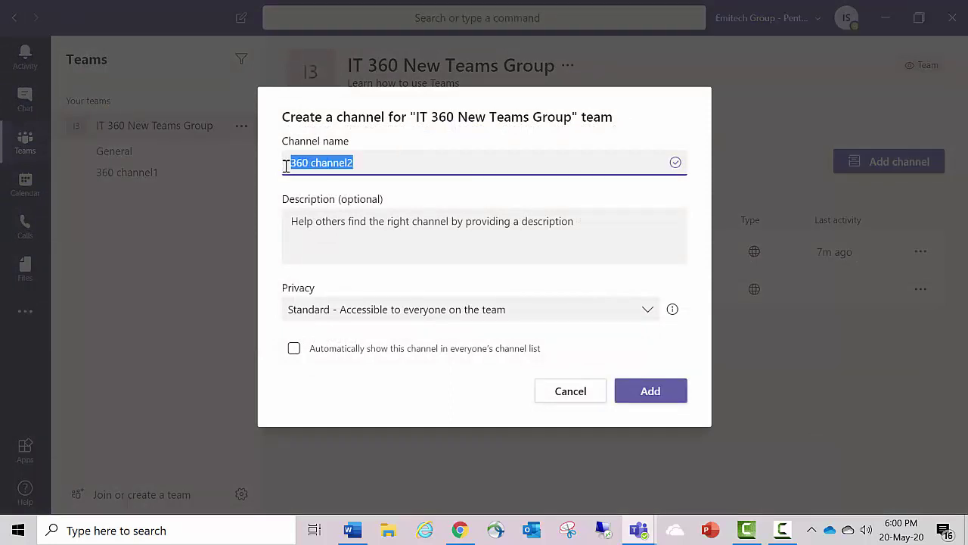
pyautogui.click(334, 215)
pyautogui.hotkey('ctrl', 'v')
pyautogui.click(335, 350)
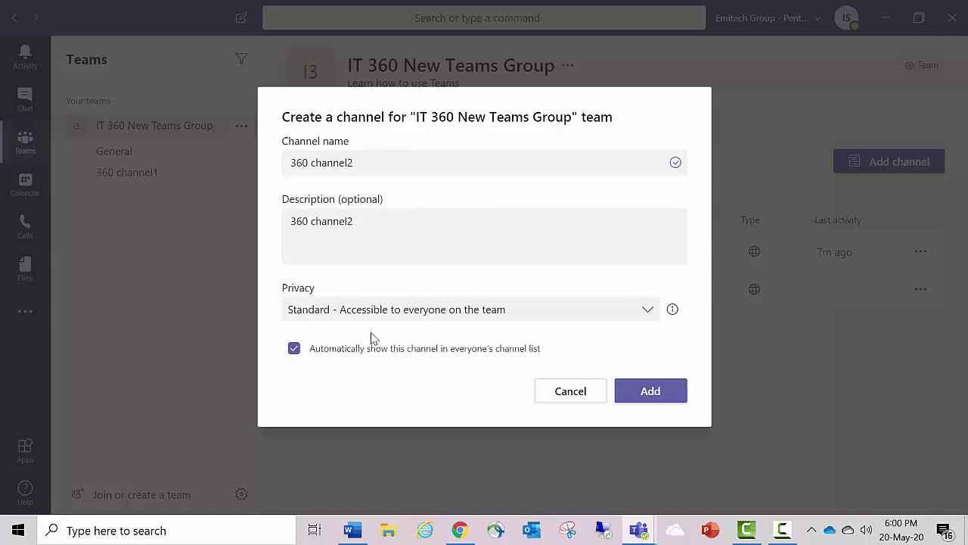
pyautogui.click(634, 397)
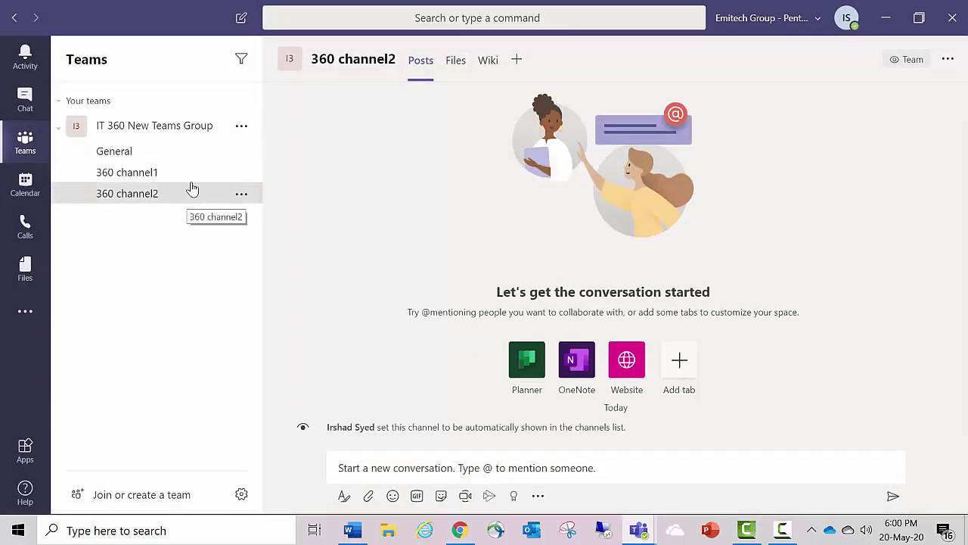
# Step: Review the channel list of IT 360 New Teams Group and look at its team picture setting
pyautogui.click(242, 127)
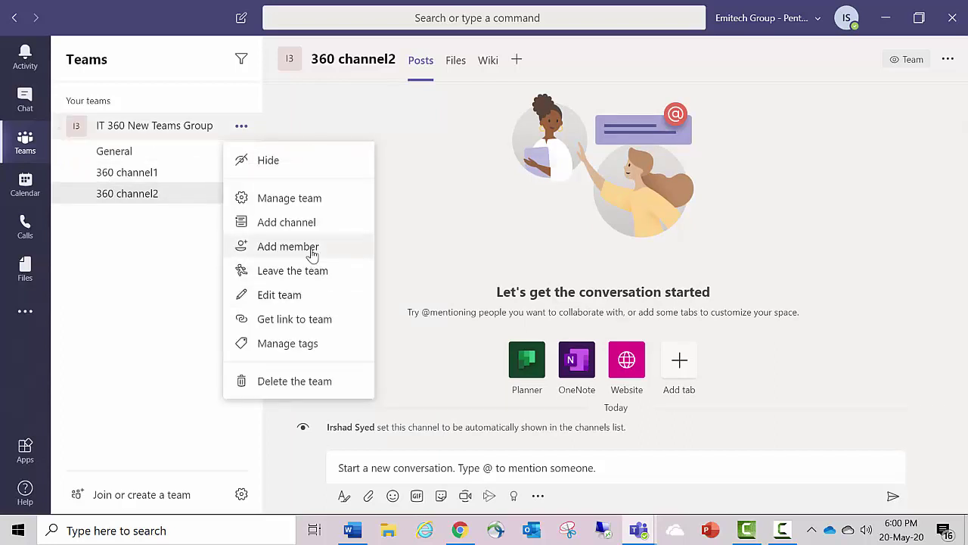
pyautogui.click(292, 198)
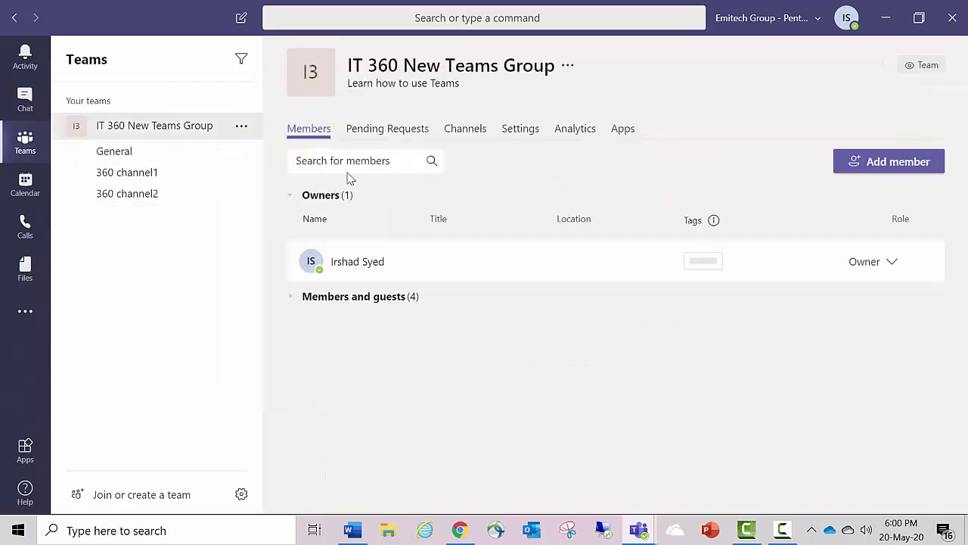
pyautogui.click(474, 137)
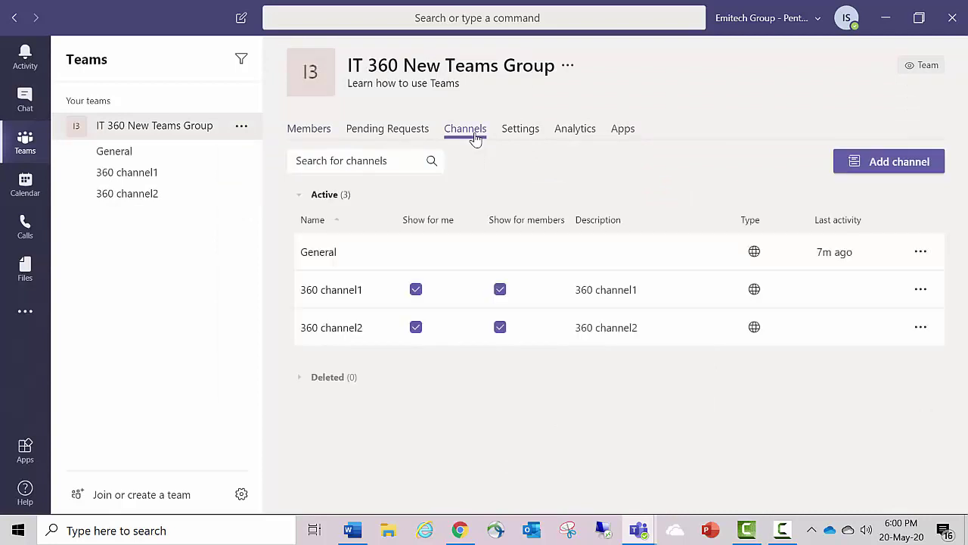
pyautogui.click(522, 130)
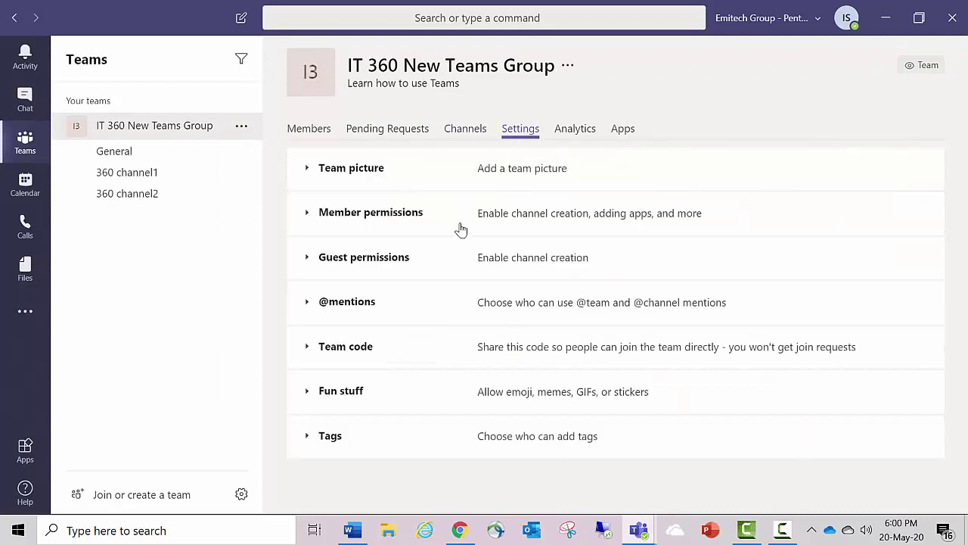
pyautogui.click(309, 172)
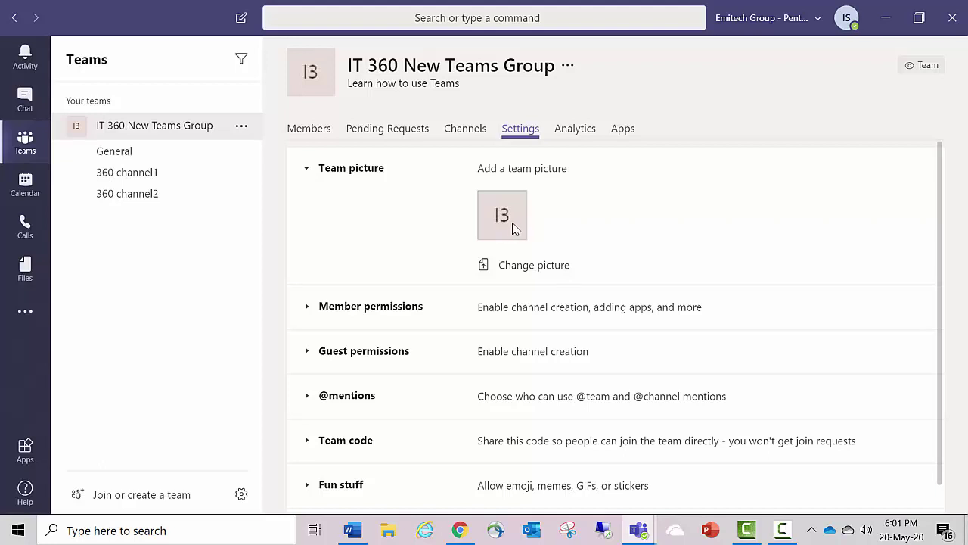
pyautogui.scroll(-1, 340, 281)
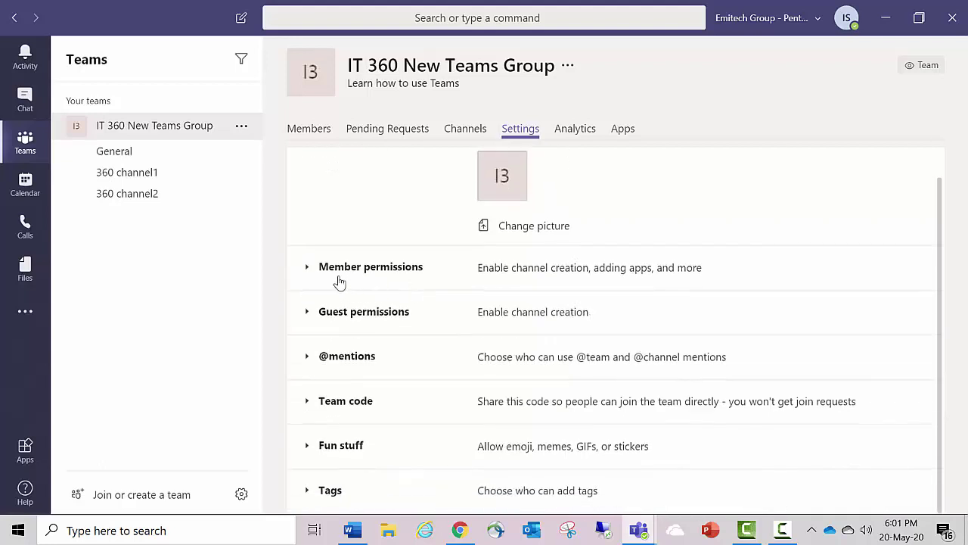
# Step: Disable the member permissions for creating and updating channels, deleting and restoring channels, adding and removing apps, uploading custom apps, tabs, and connectors
pyautogui.click(316, 270)
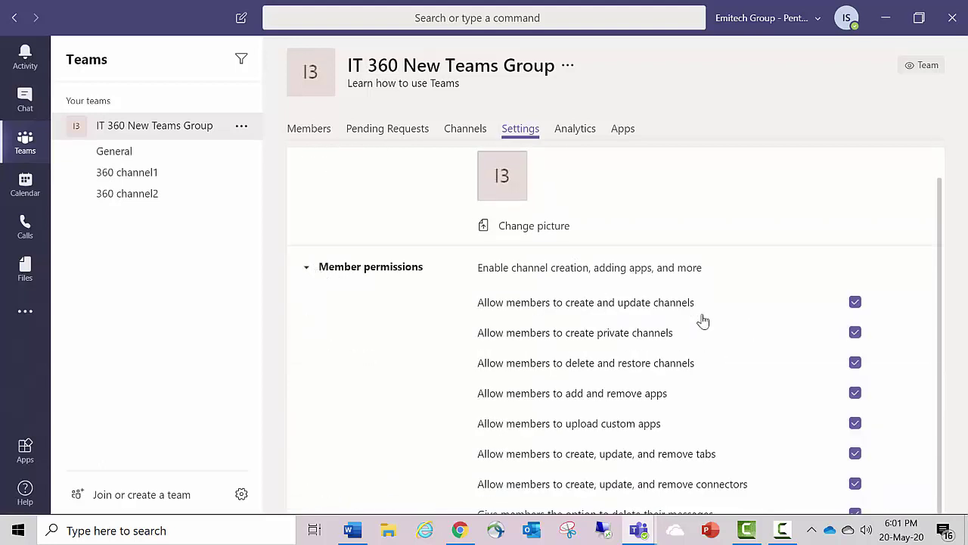
pyautogui.scroll(-1, 726, 324)
pyautogui.scroll(-2, 751, 326)
pyautogui.scroll(1, 750, 326)
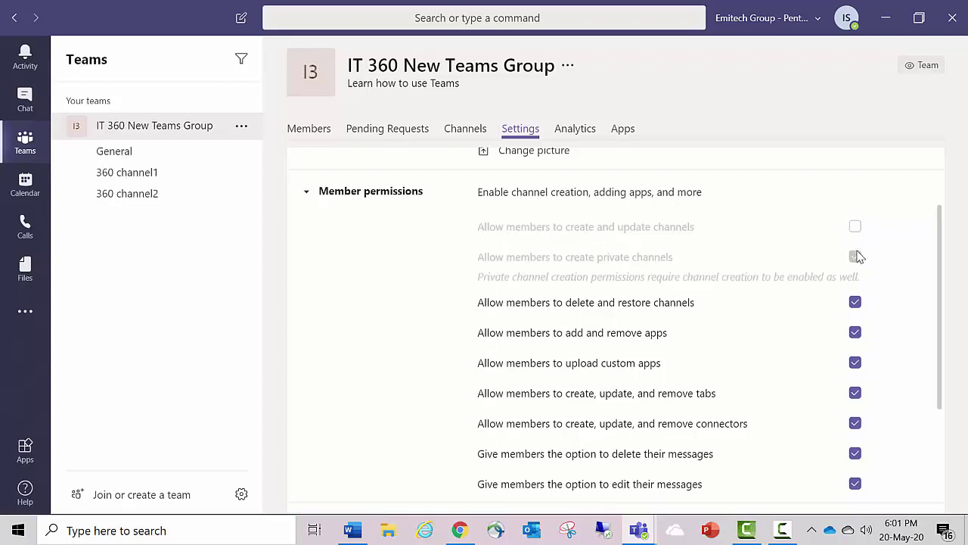
pyautogui.click(856, 303)
pyautogui.scroll(-1, 819, 298)
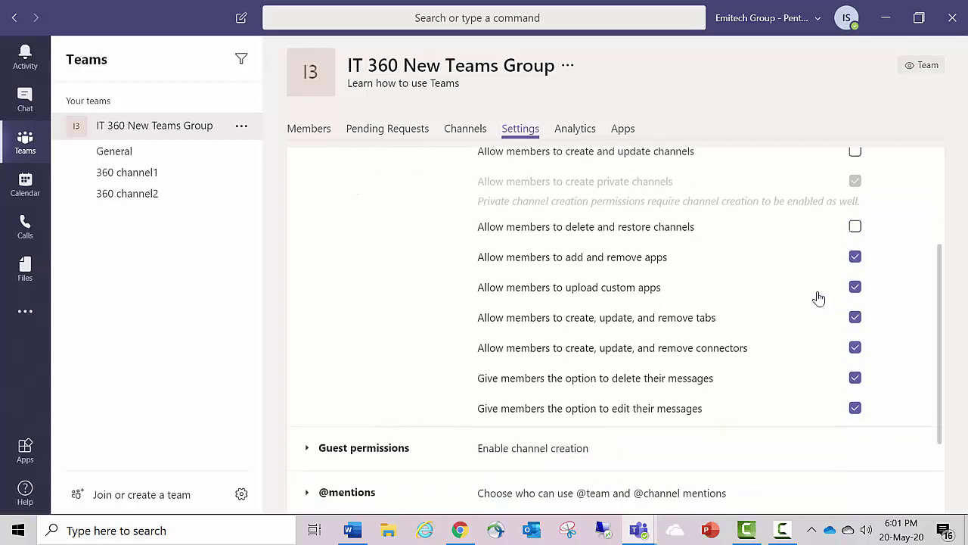
pyautogui.click(854, 257)
pyautogui.click(855, 320)
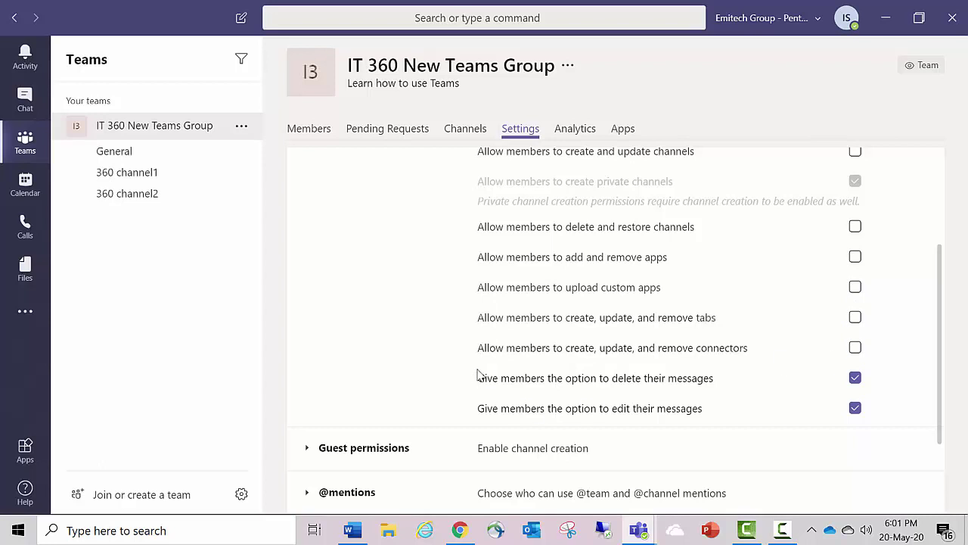
pyautogui.scroll(-1, 674, 377)
pyautogui.scroll(-1, 674, 377)
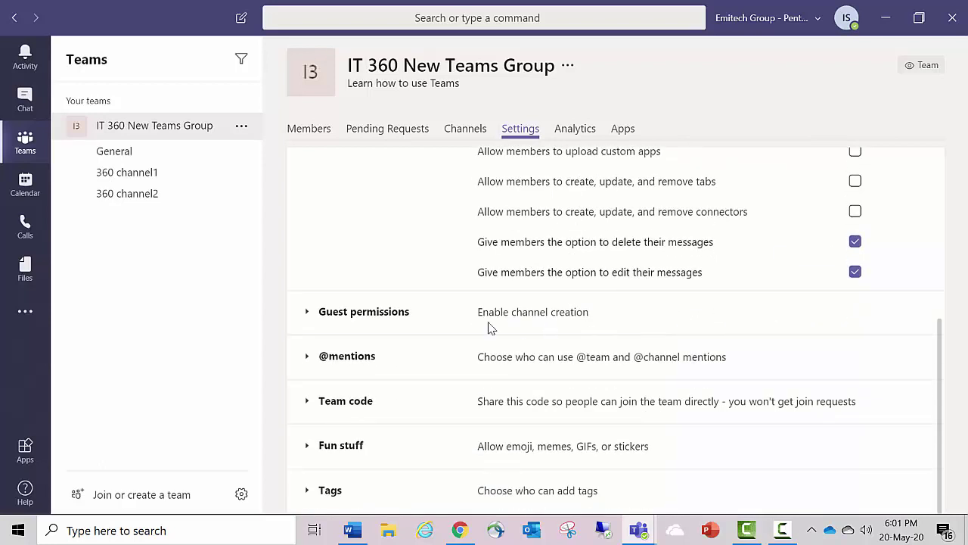
pyautogui.click(313, 316)
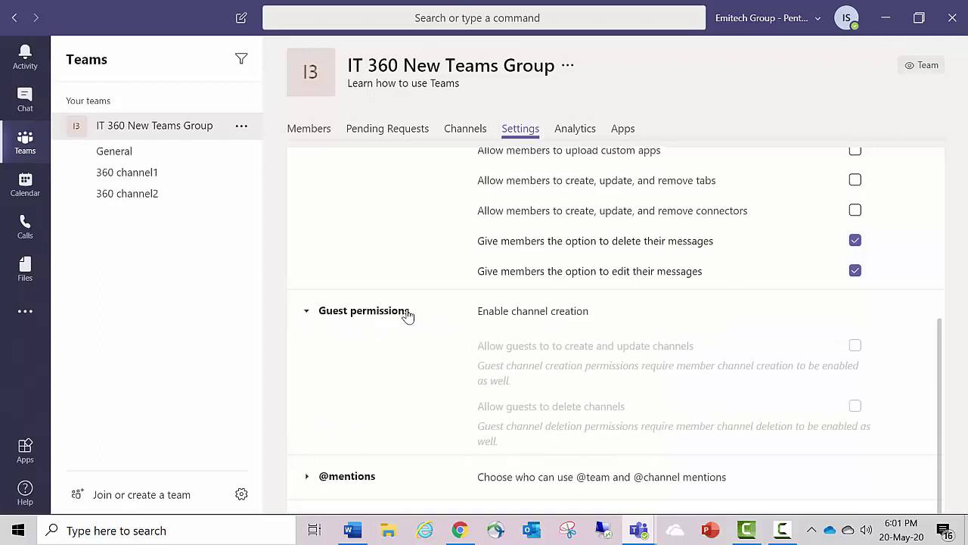
pyautogui.scroll(-1, 406, 312)
pyautogui.click(333, 249)
pyautogui.click(345, 284)
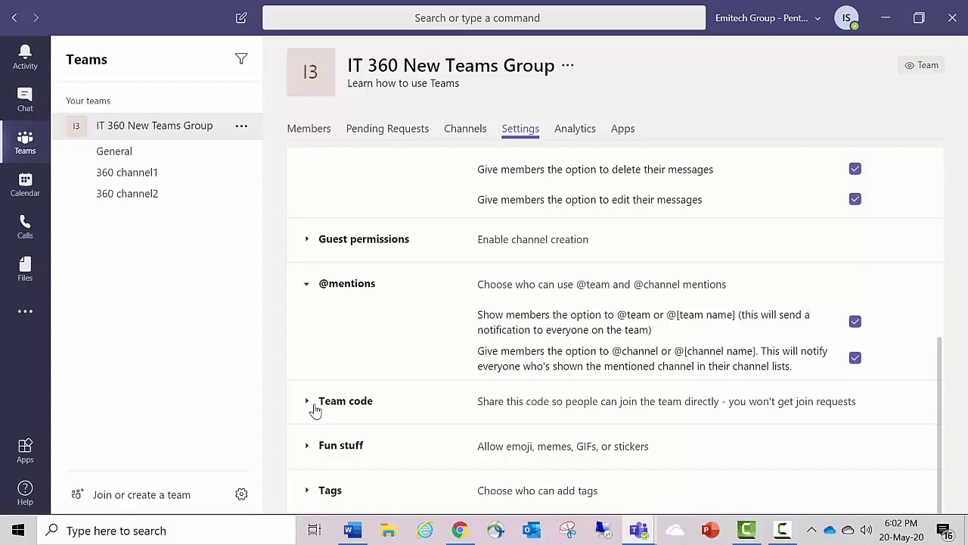
# Step: Generate a team code for IT 360 New Teams Group and select the code text
pyautogui.click(347, 403)
pyautogui.scroll(-1, 445, 389)
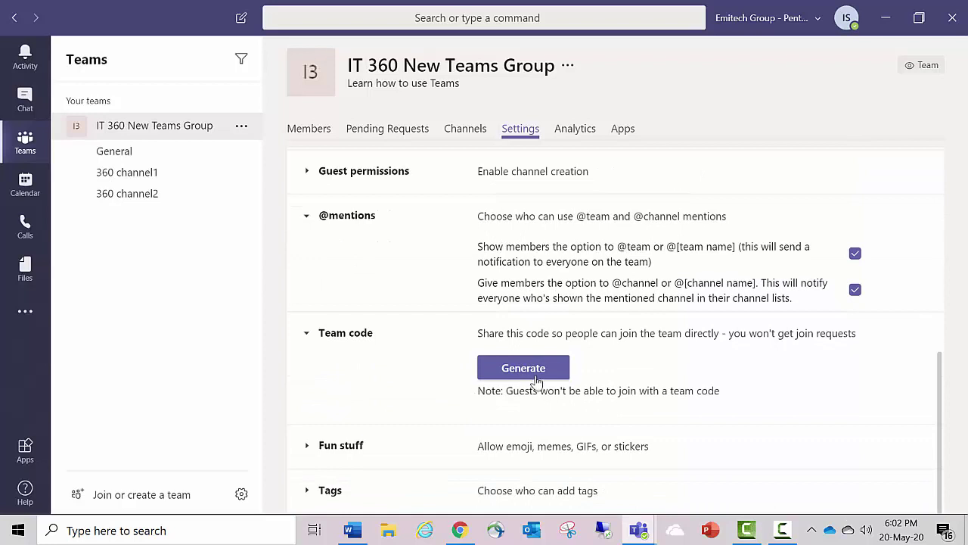
pyautogui.click(512, 369)
pyautogui.moveTo(560, 370); pyautogui.dragTo(481, 356)
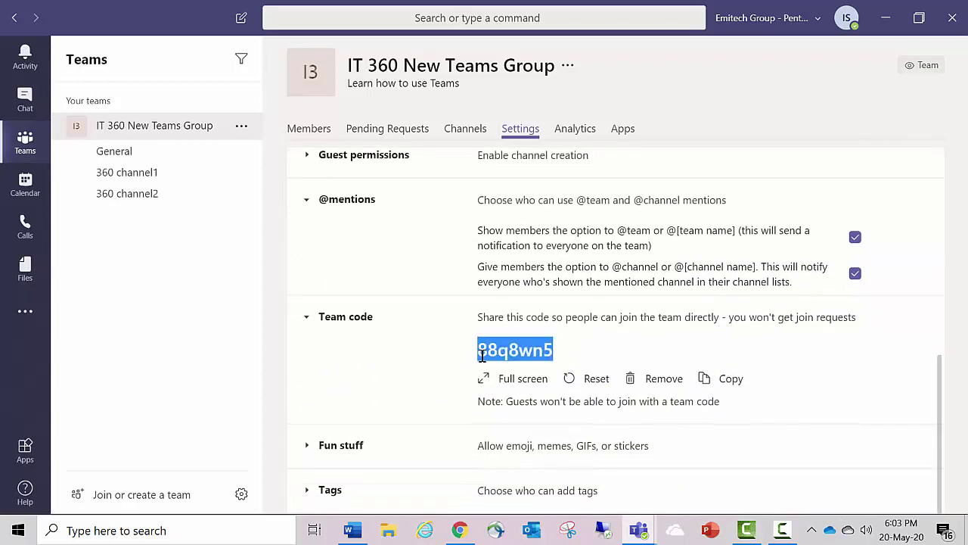
# Step: View the page for joining or creating a team, and open the General channel's management settings
pyautogui.click(165, 500)
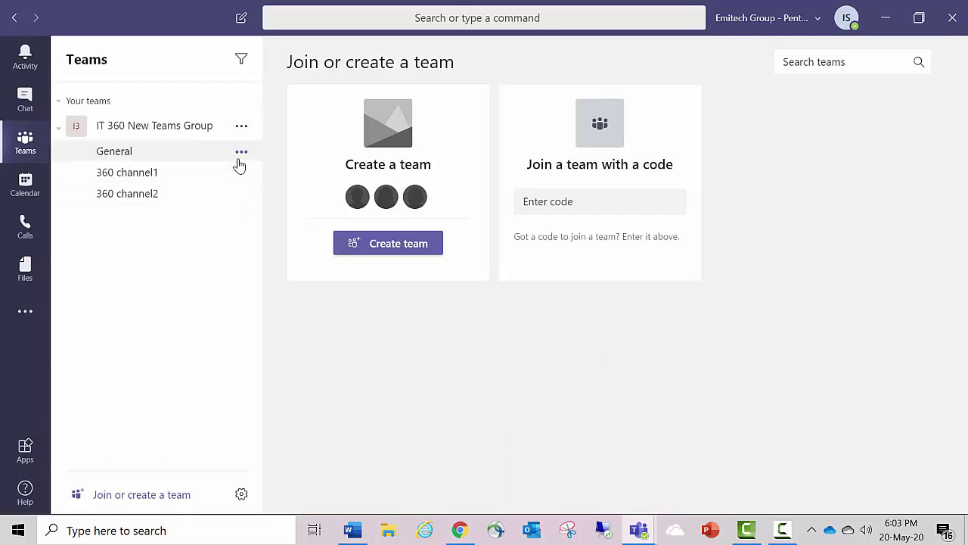
pyautogui.click(240, 153)
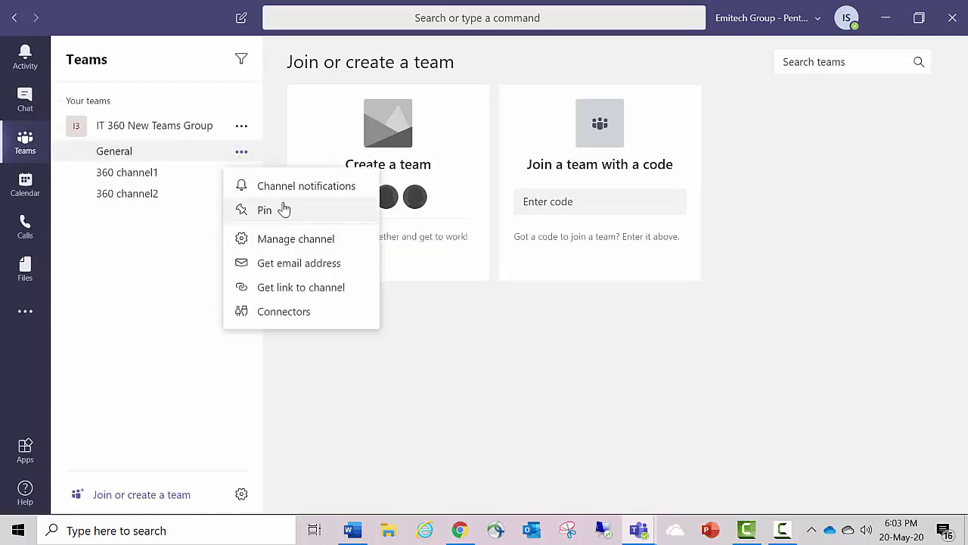
pyautogui.click(294, 239)
# Step: Return to the management page of IT 360 New Teams Group, check its pending requests, and open the team settings
pyautogui.click(241, 126)
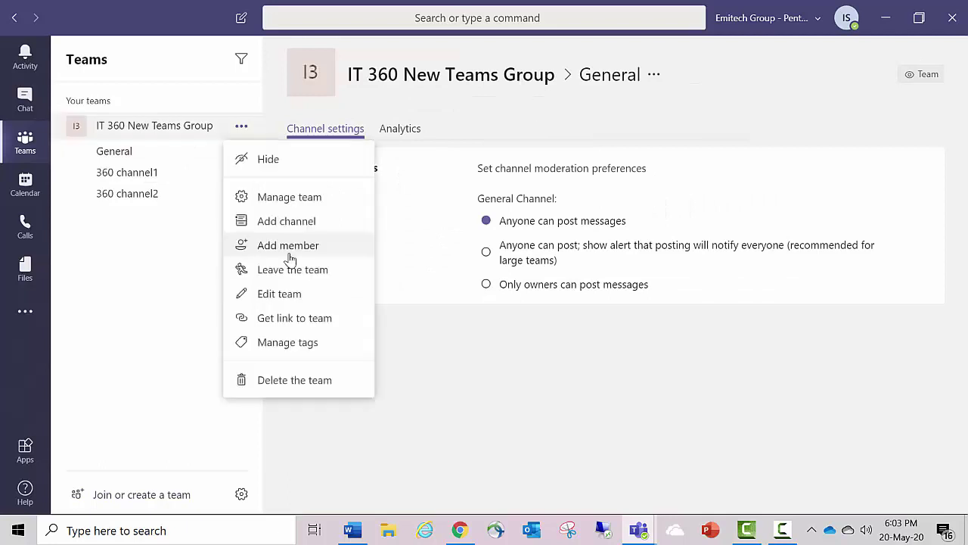
pyautogui.click(286, 199)
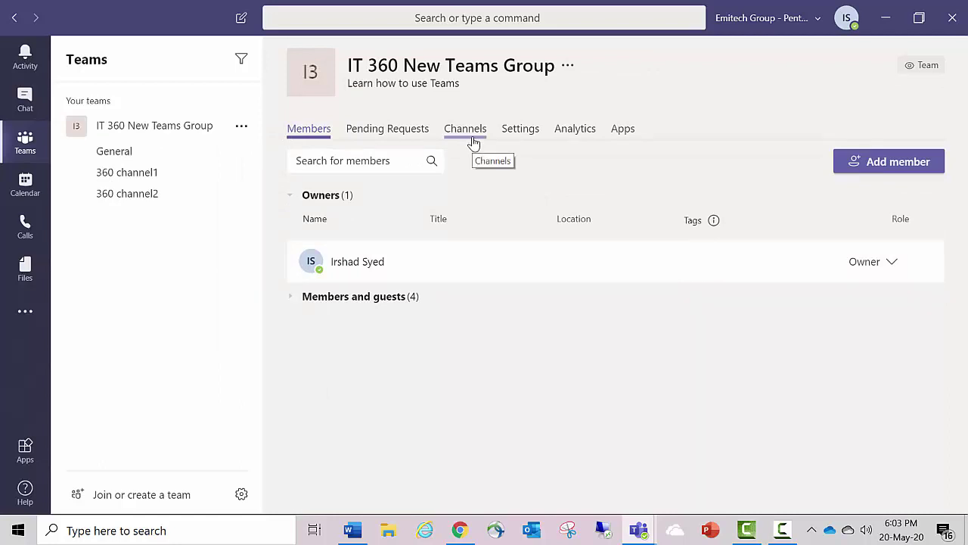
pyautogui.click(401, 132)
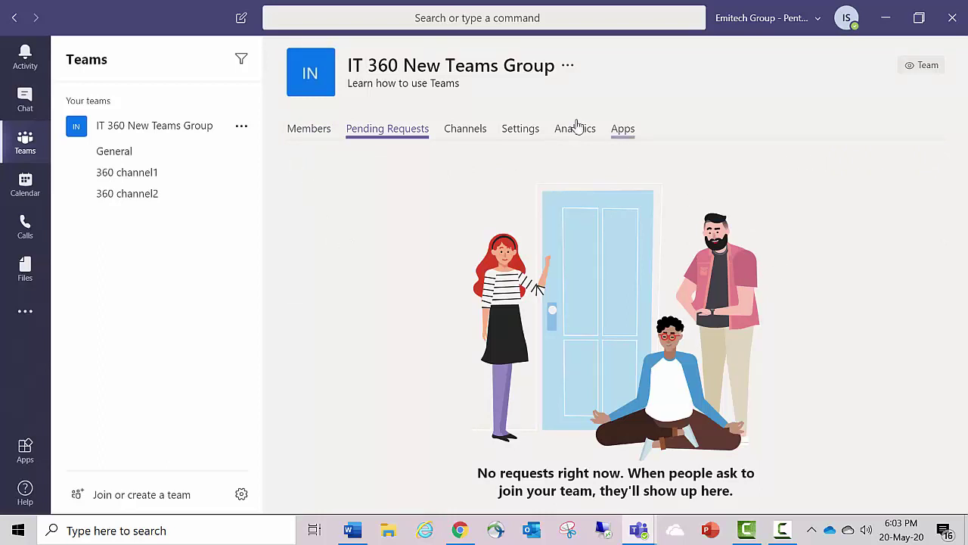
pyautogui.click(522, 130)
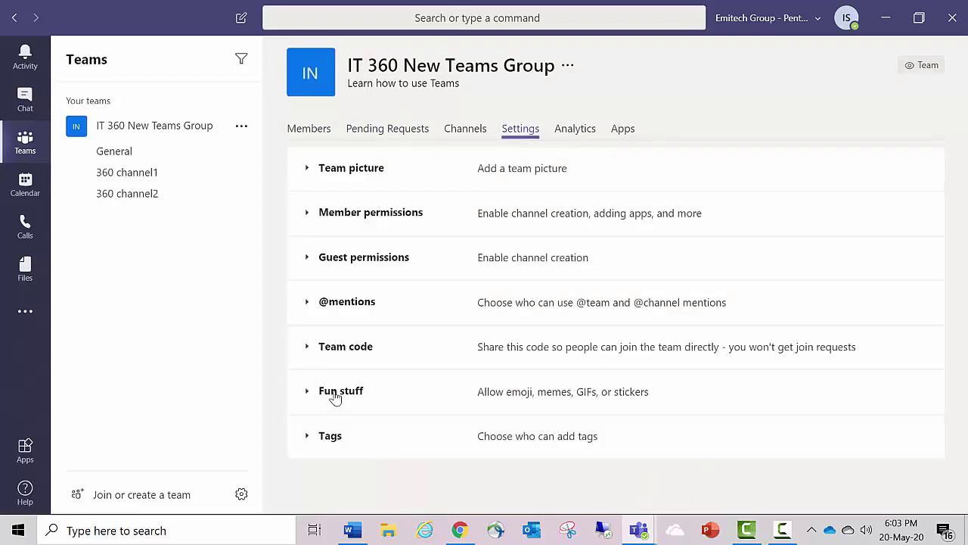
# Step: Review the Fun stuff settings of IT 360 New Teams Group and allow all members to add tags
pyautogui.click(310, 393)
pyautogui.scroll(-2, 454, 382)
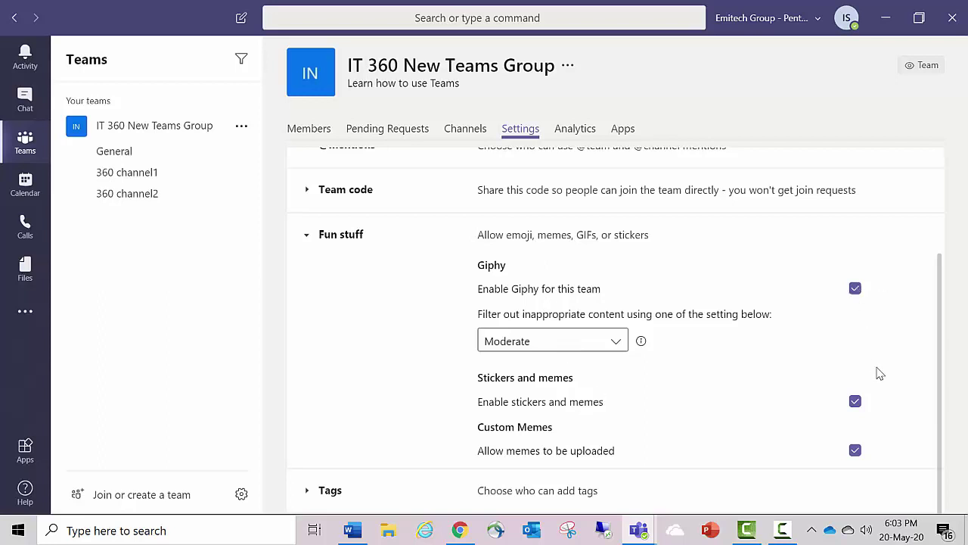
pyautogui.click(333, 492)
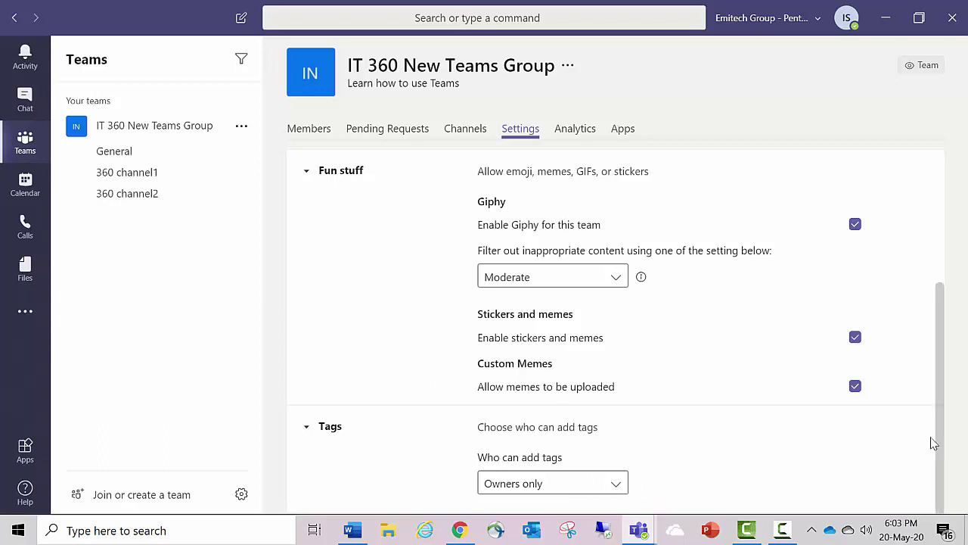
pyautogui.click(581, 483)
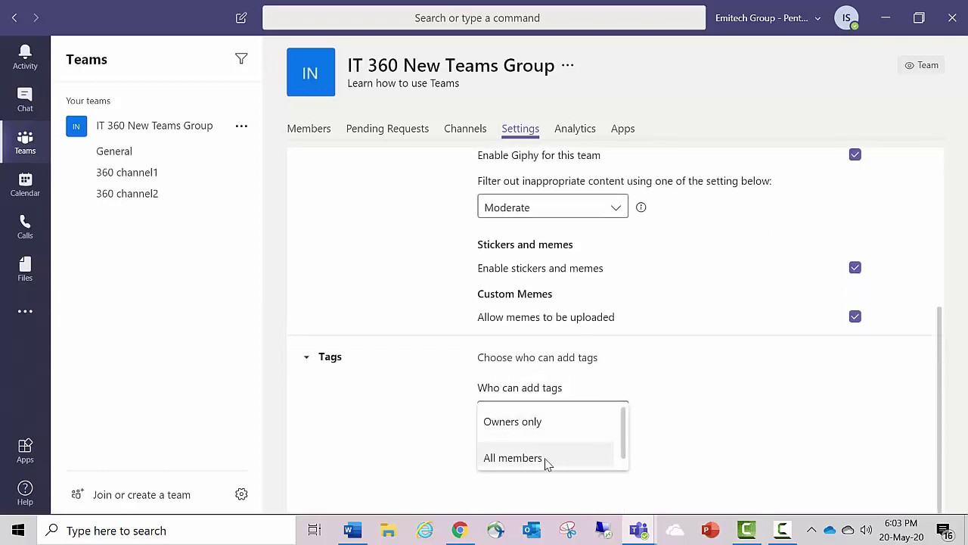
pyautogui.click(548, 460)
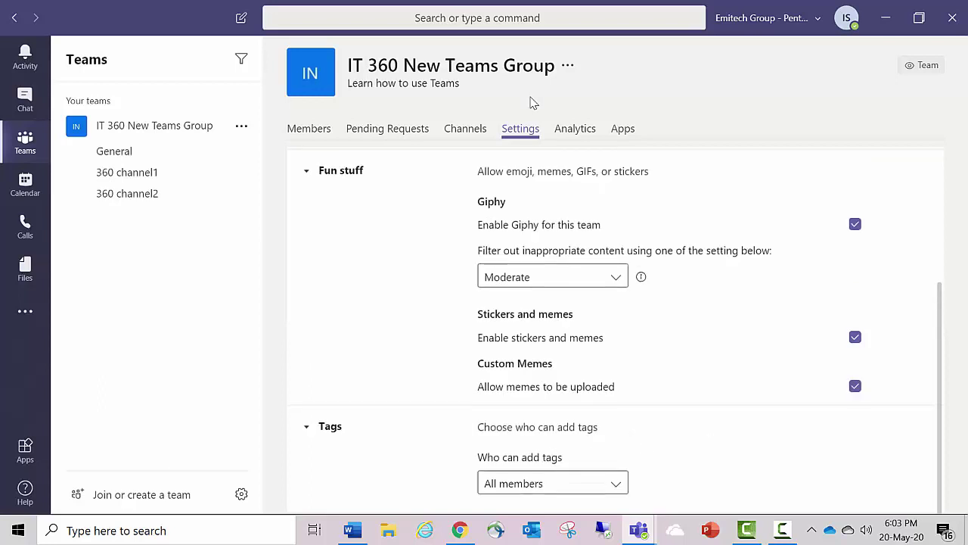
# Step: View the analytics and the installed apps of IT 360 New Teams Group
pyautogui.click(576, 133)
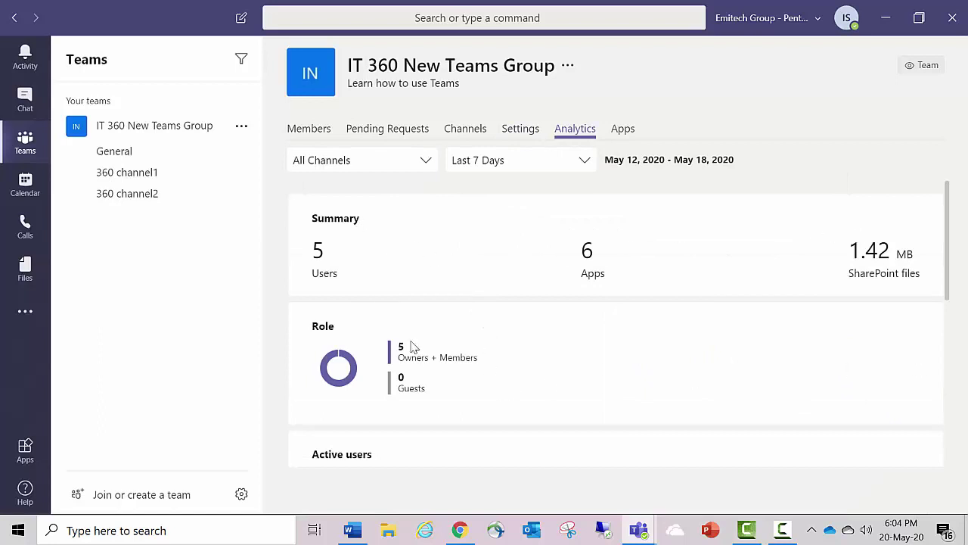
pyautogui.click(625, 130)
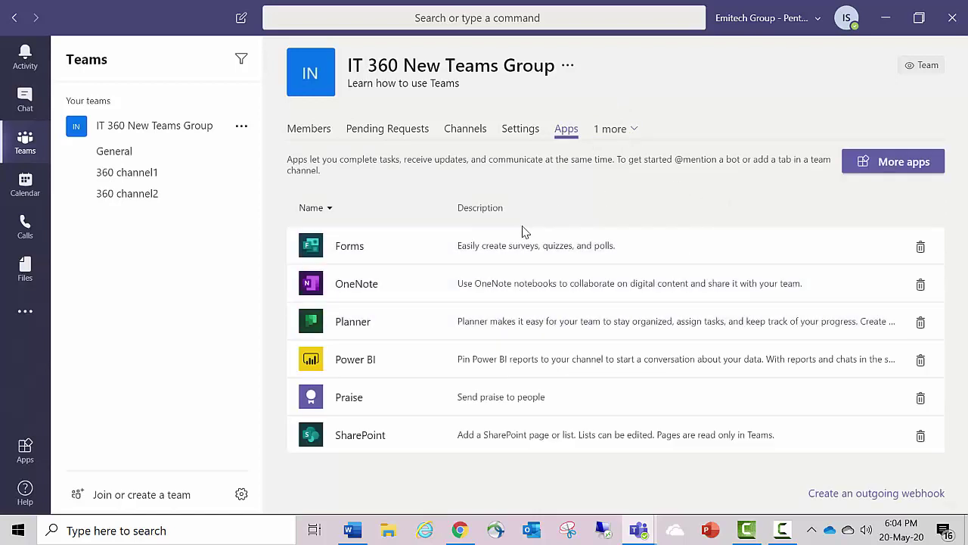
# Step: Look at the editable details of IT 360 New Teams Group, select the team name text, and cancel the edit
pyautogui.click(241, 127)
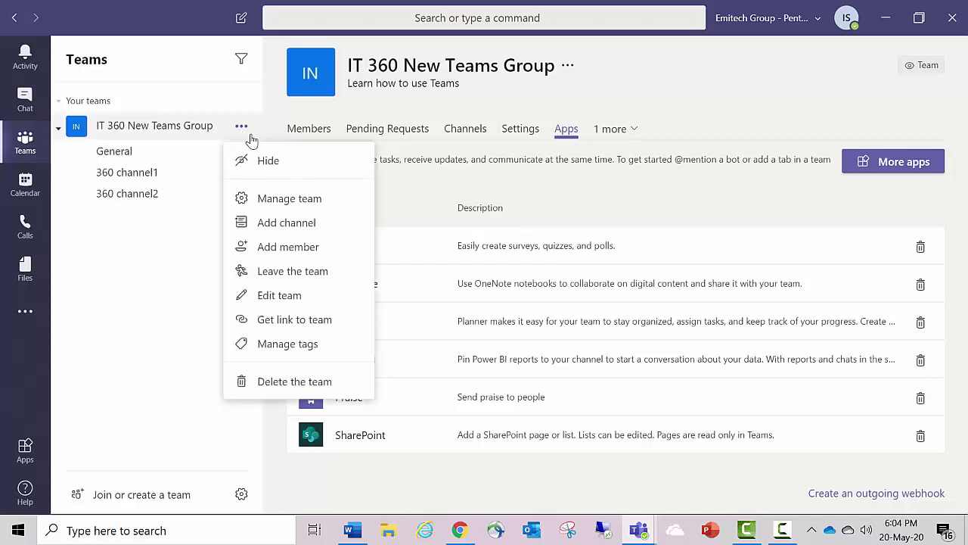
pyautogui.click(302, 300)
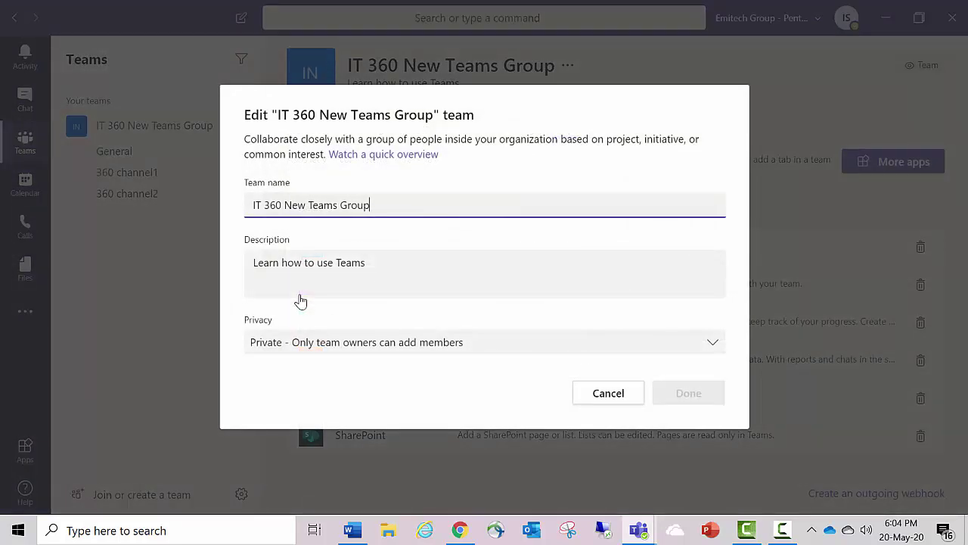
pyautogui.doubleClick(458, 114)
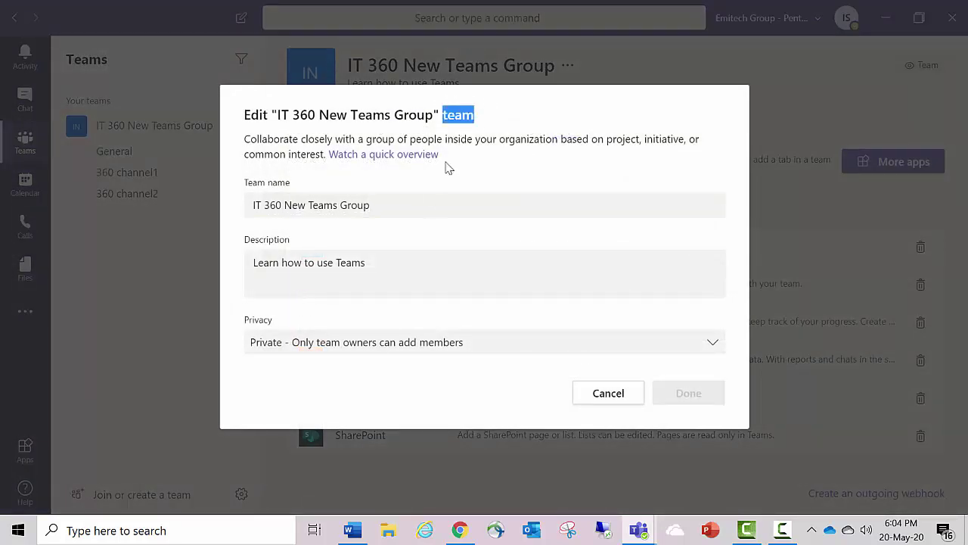
pyautogui.click(380, 206)
pyautogui.moveTo(379, 206); pyautogui.dragTo(238, 210)
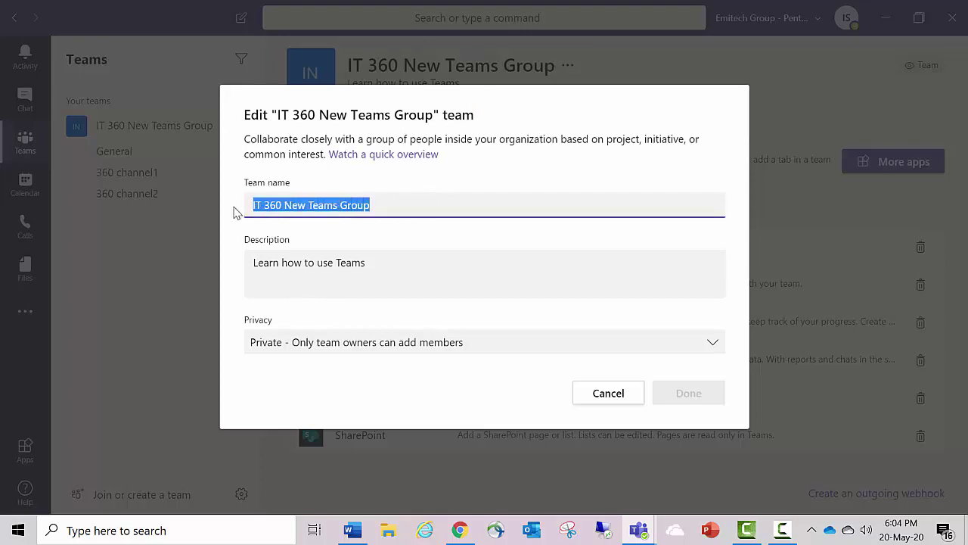
pyautogui.click(594, 390)
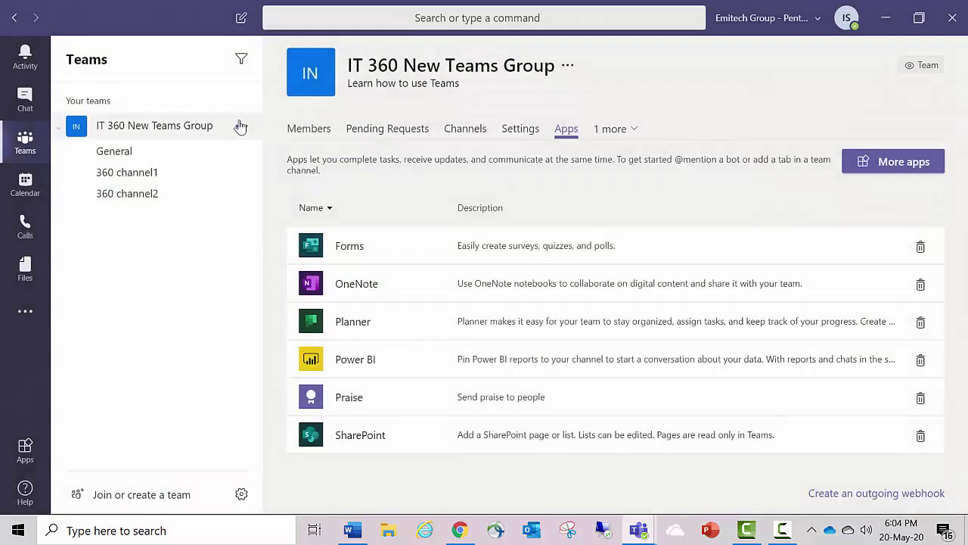
# Step: View the shareable link to IT 360 New Teams Group and dismiss it without copying
pyautogui.click(240, 126)
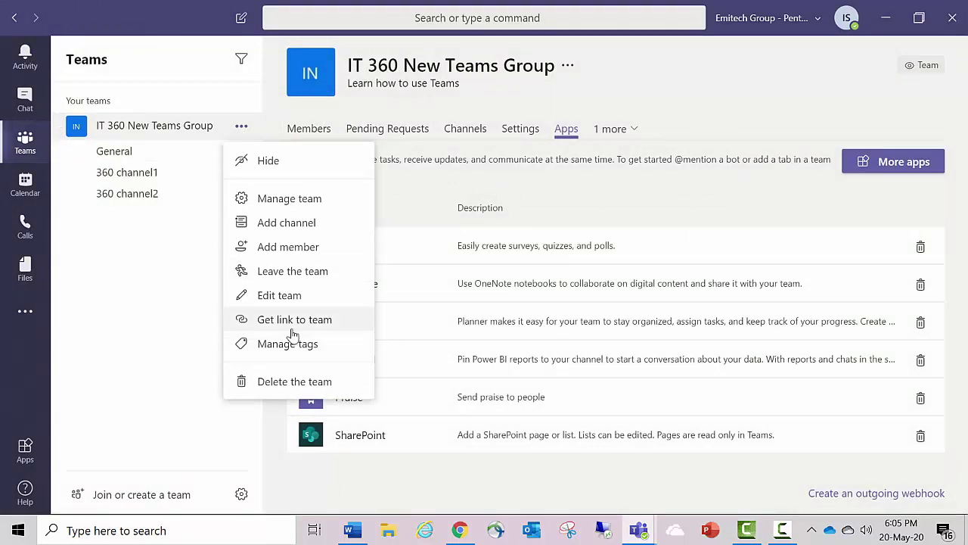
pyautogui.click(289, 324)
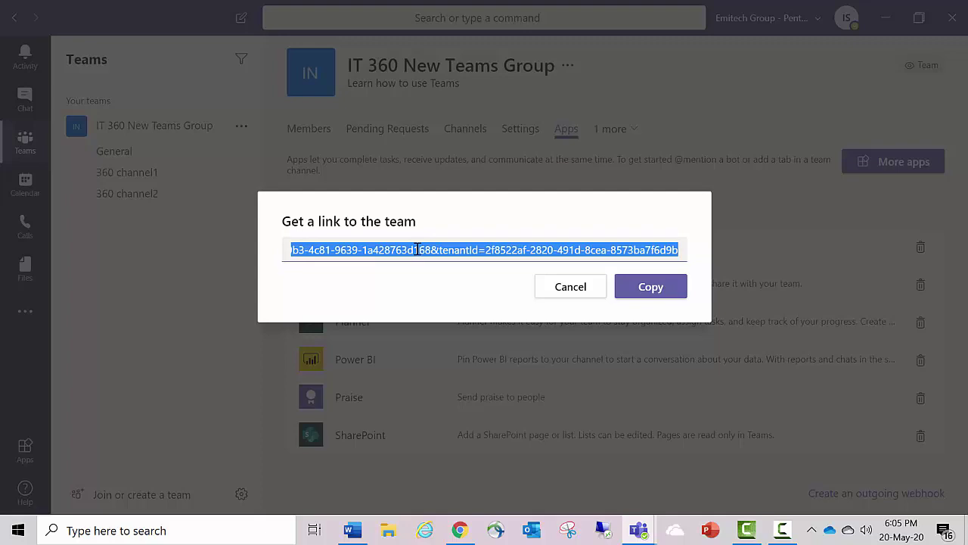
pyautogui.click(559, 294)
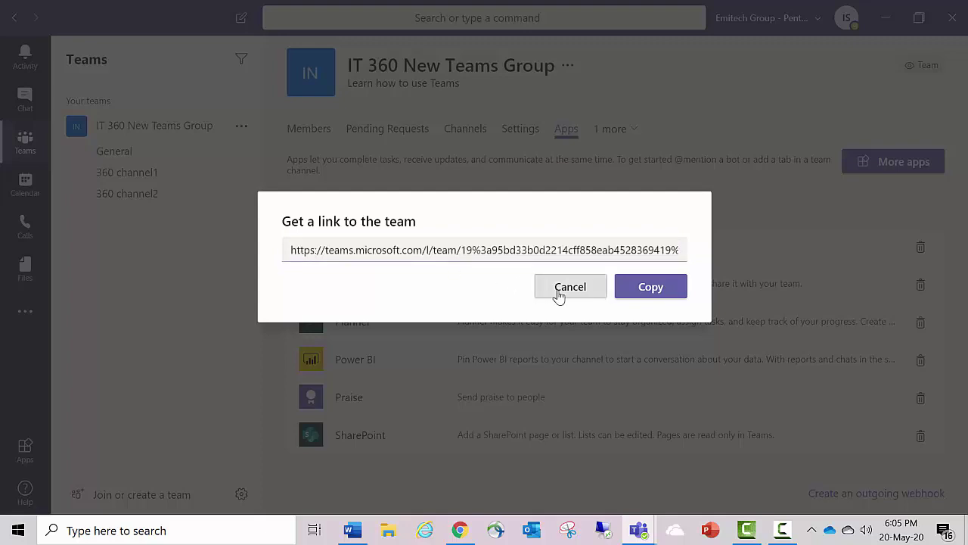
# Step: Start a new tag for IT 360 New Teams Group and name it Tag1
pyautogui.click(247, 133)
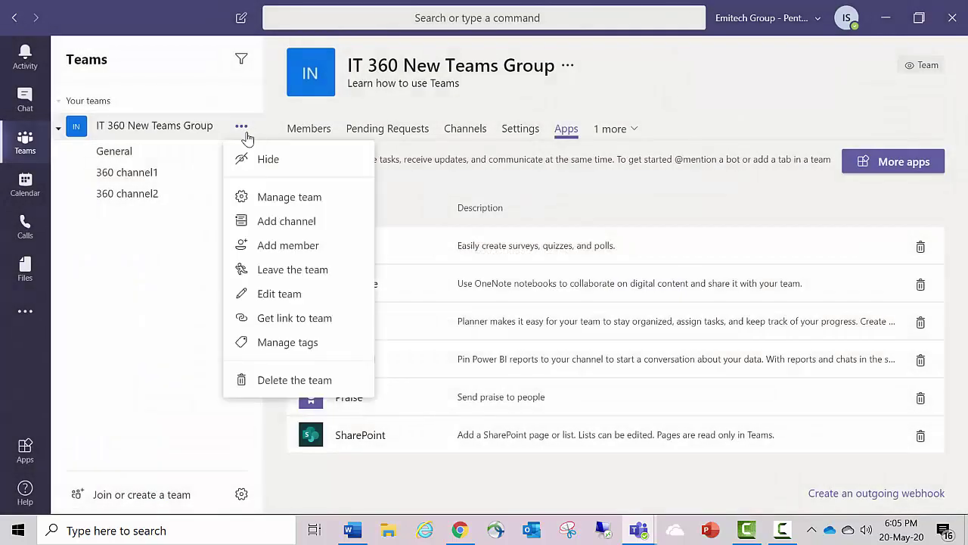
pyautogui.click(315, 350)
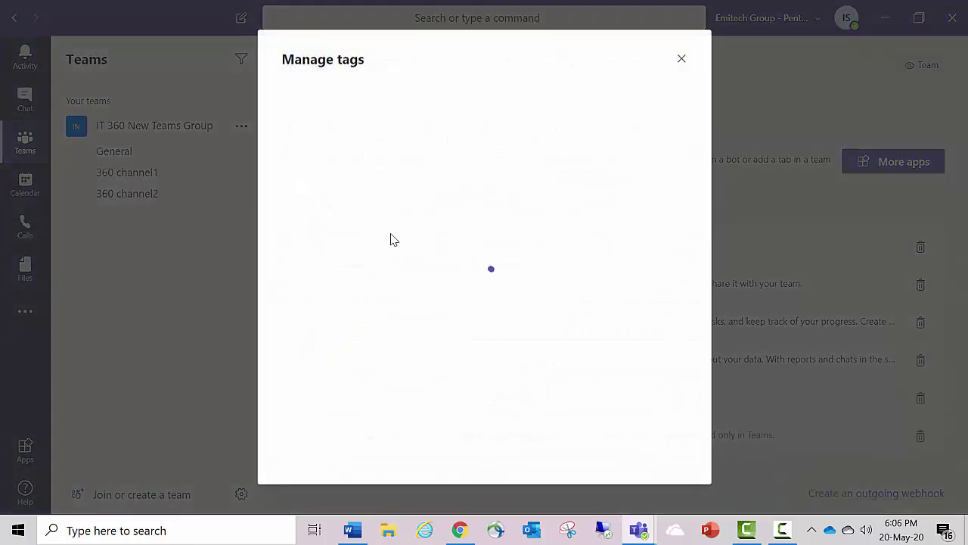
pyautogui.click(484, 384)
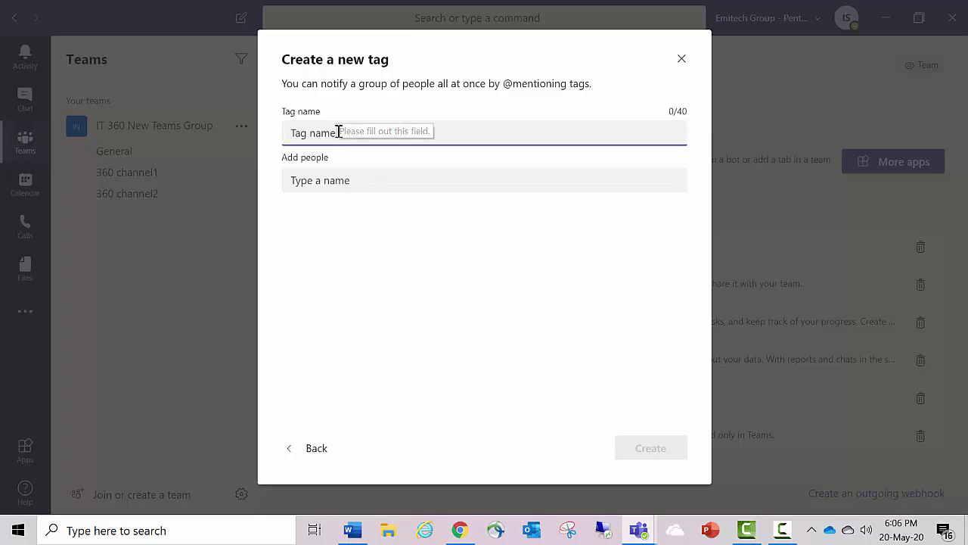
pyautogui.write('Tag1')
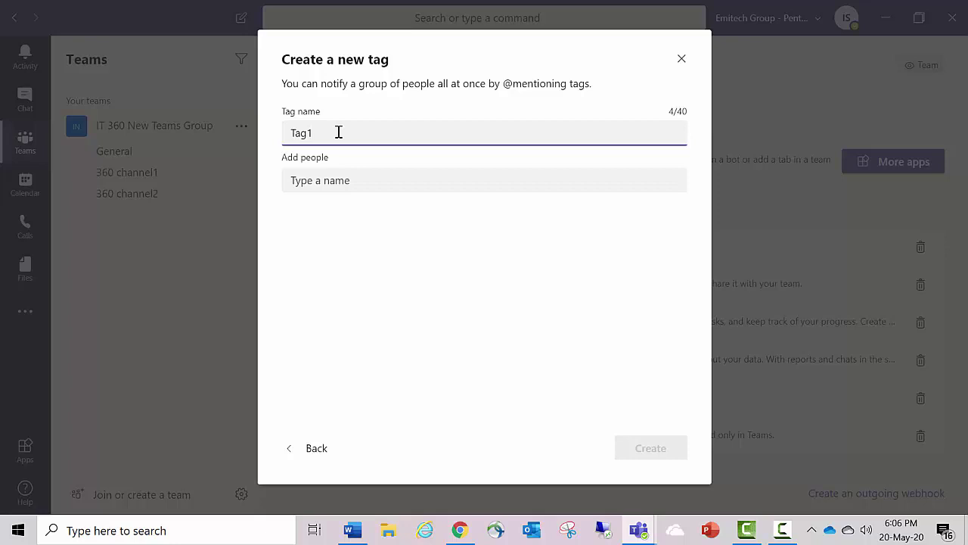
# Step: Add two team members to Tag1, one of them the info Emitech account, and create the tag
pyautogui.click(328, 181)
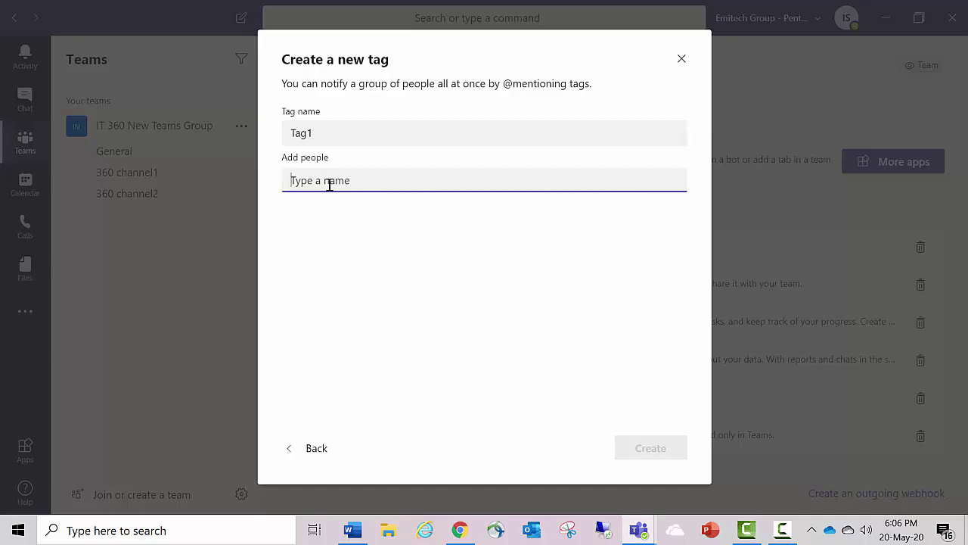
pyautogui.write('s')
pyautogui.write('ec')
pyautogui.press('BackSpace')
pyautogui.press('BackSpace')
pyautogui.press('BackSpace')
pyautogui.write('sude')
pyautogui.click(350, 218)
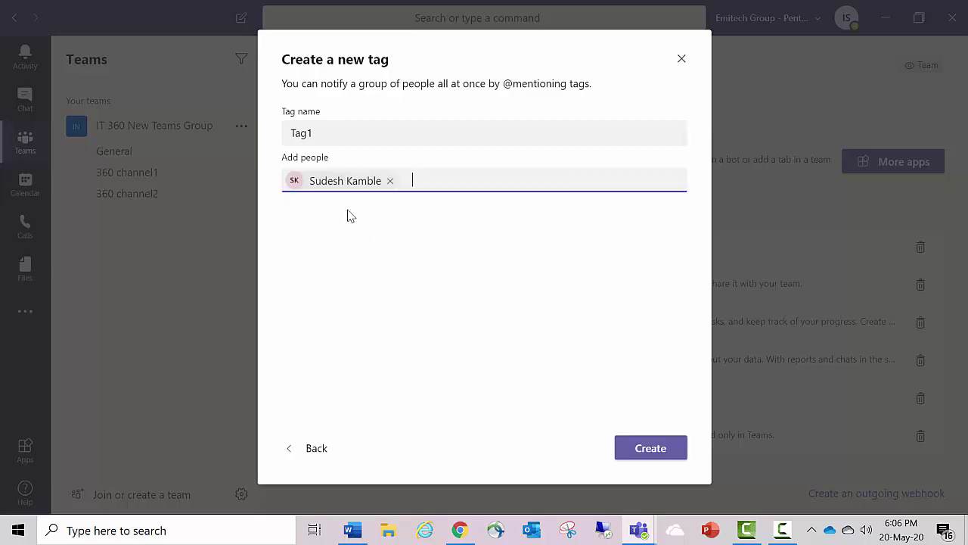
pyautogui.write('info')
pyautogui.click(436, 225)
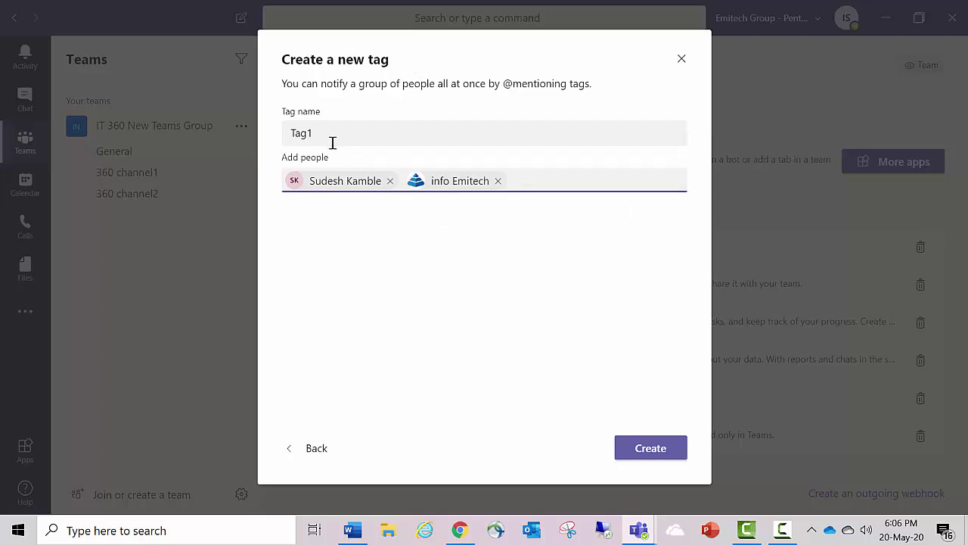
pyautogui.moveTo(320, 134); pyautogui.dragTo(287, 132)
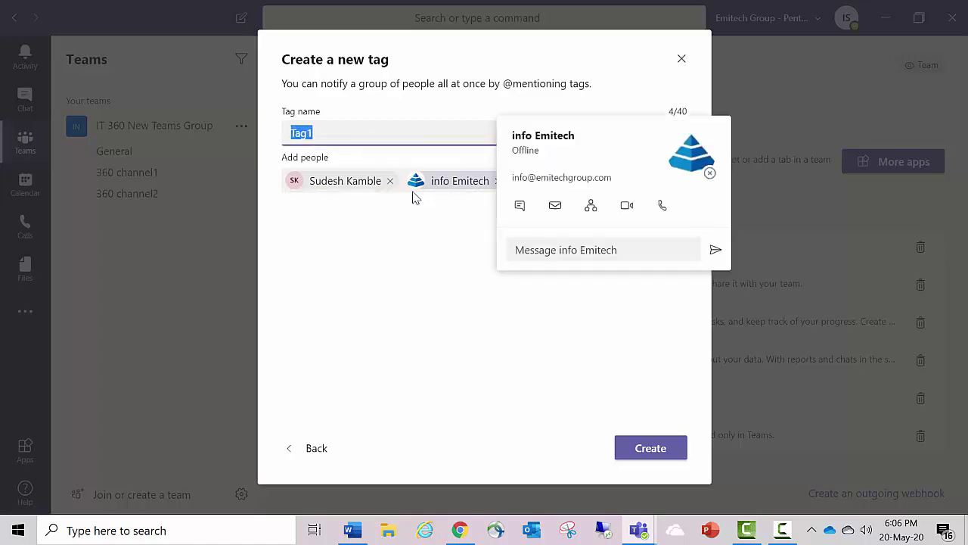
pyautogui.click(640, 451)
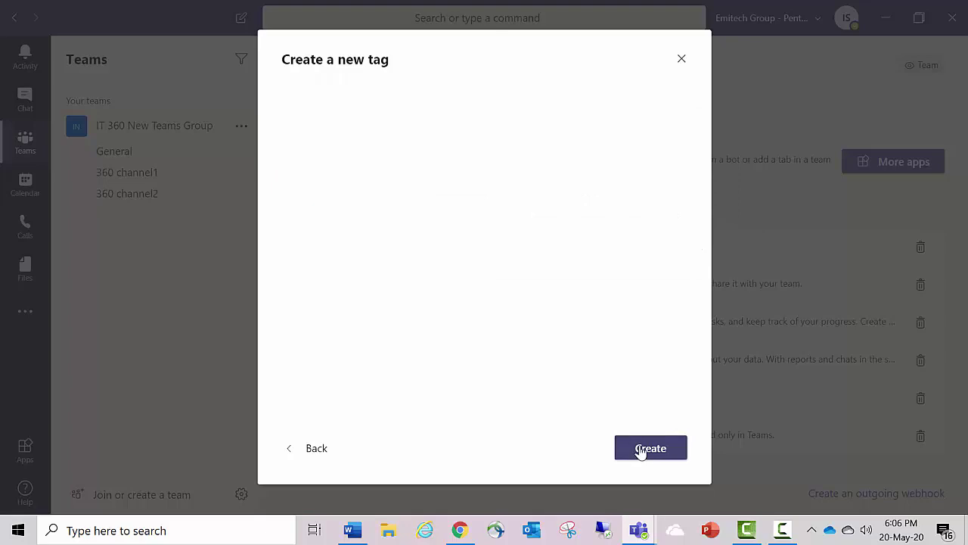
pyautogui.click(682, 60)
# Step: Start another tag for IT 360 New Teams Group and name it Tag 2
pyautogui.click(241, 126)
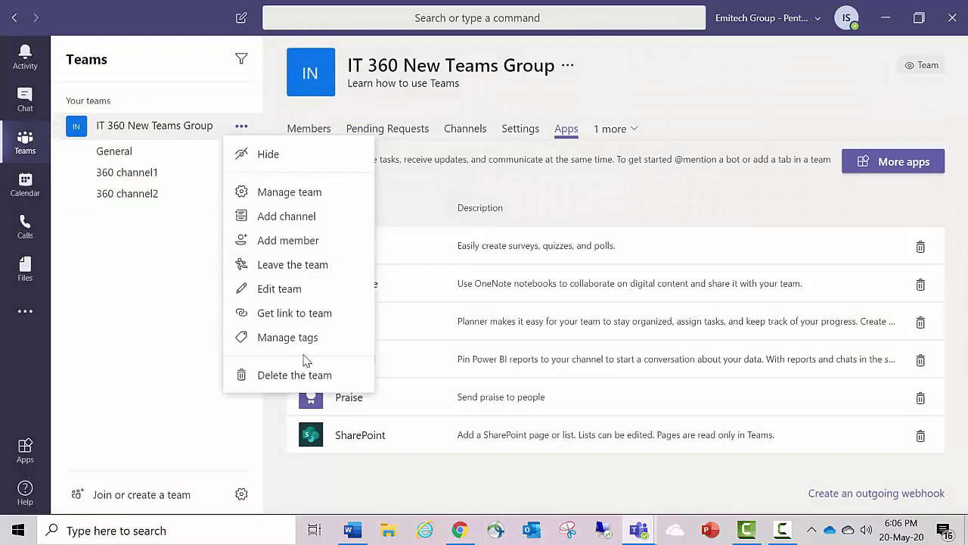
pyautogui.click(299, 341)
pyautogui.click(337, 121)
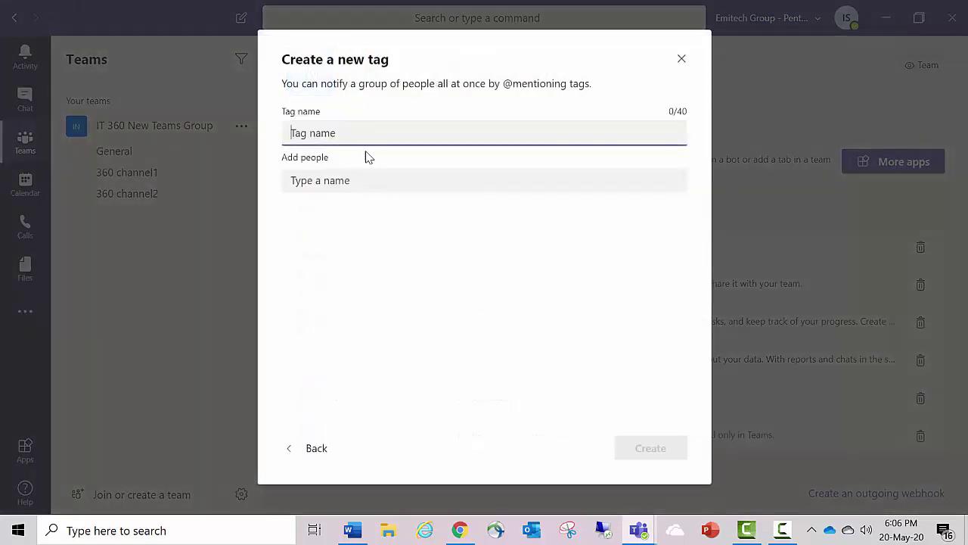
pyautogui.write('Tag 2')
# Step: Add two other team members to Tag 2, create the tag, and close tag management
pyautogui.click(343, 179)
pyautogui.write('rosh')
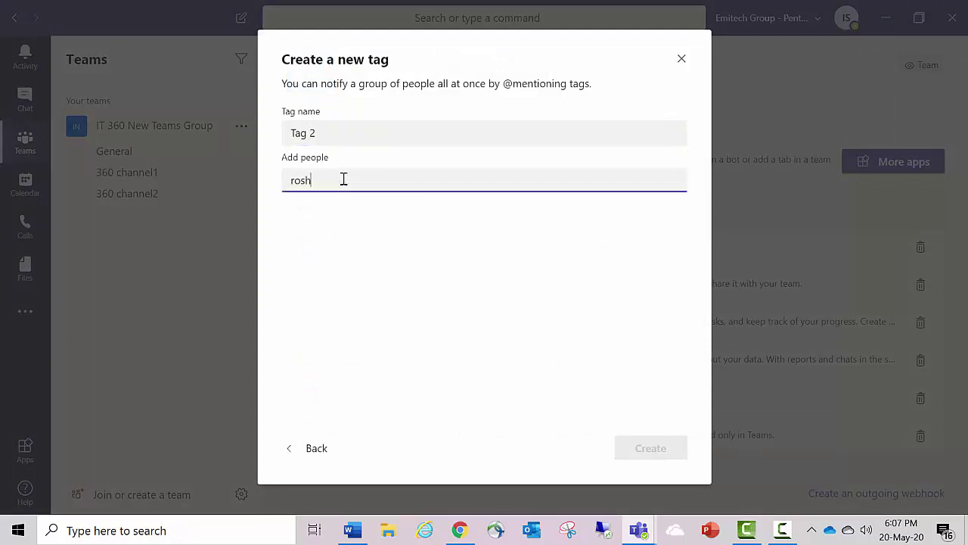
pyautogui.write('an')
pyautogui.click(346, 228)
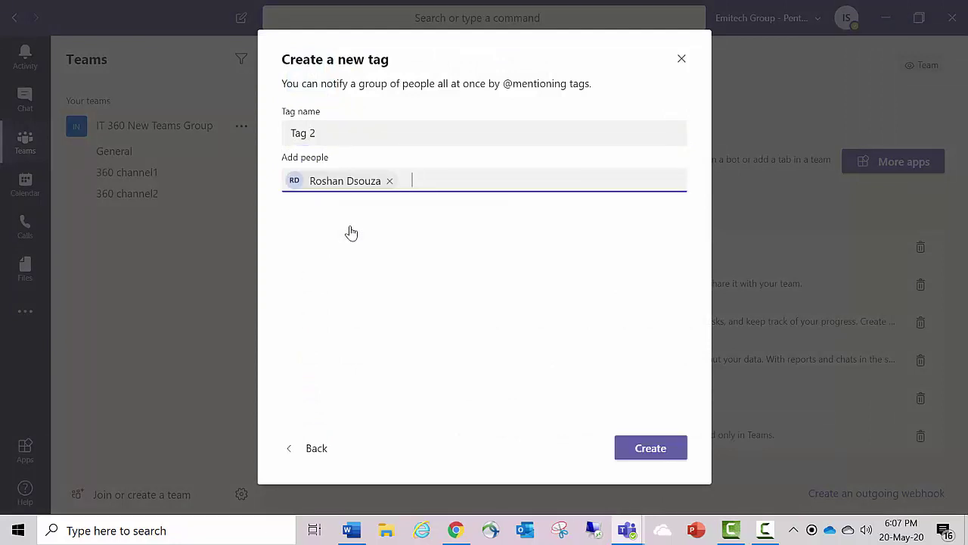
pyautogui.write('nazee')
pyautogui.click(497, 226)
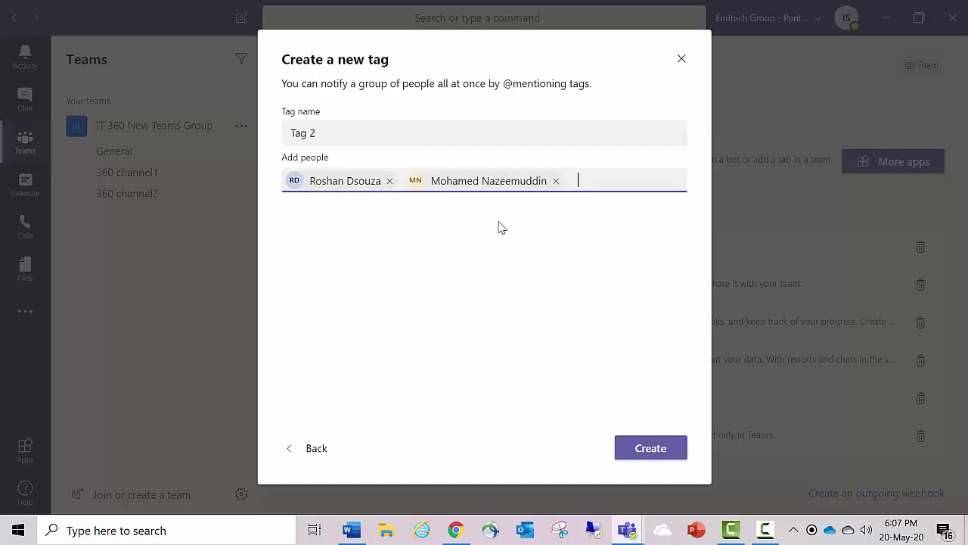
pyautogui.click(644, 458)
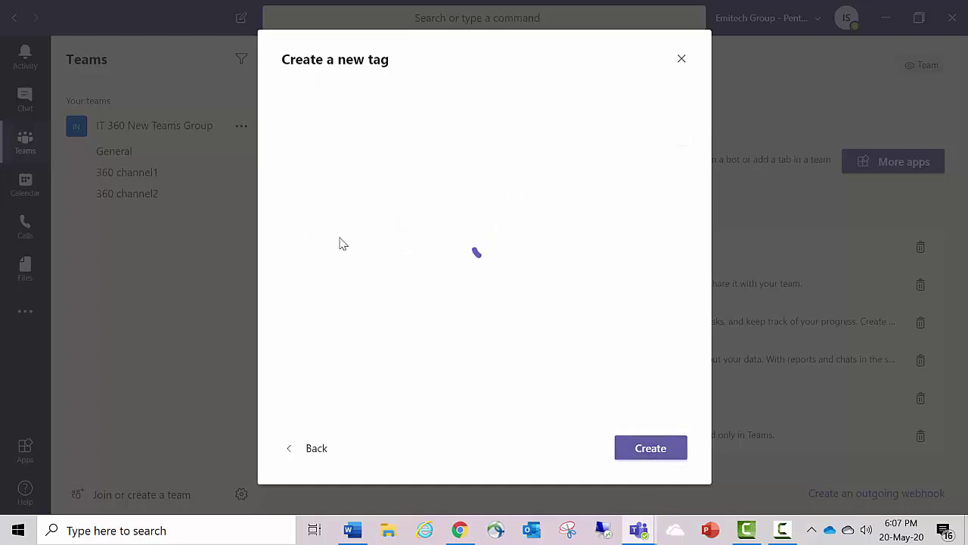
pyautogui.click(690, 58)
# Step: Mention Tag1 in a new conversation draft in 360 channel1, and clear the draft
pyautogui.click(186, 179)
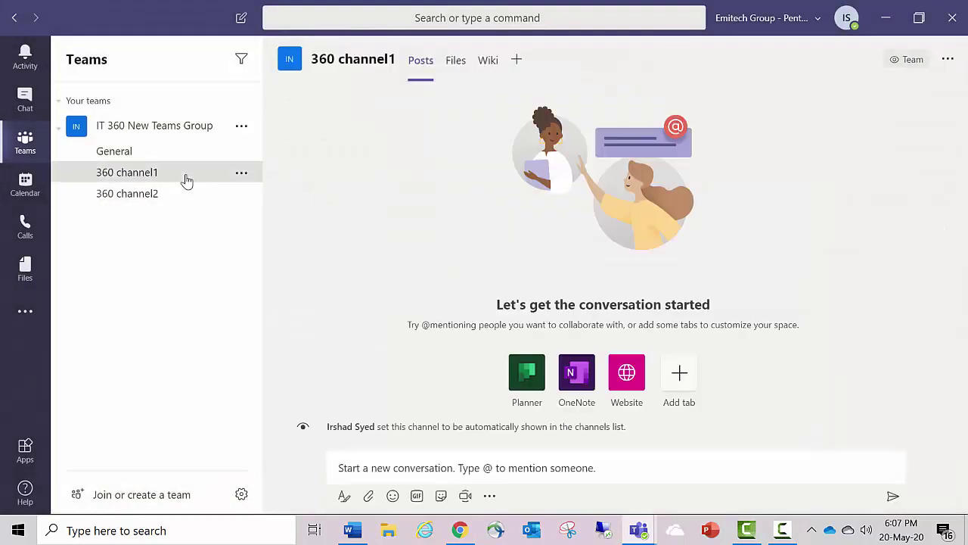
pyautogui.click(371, 474)
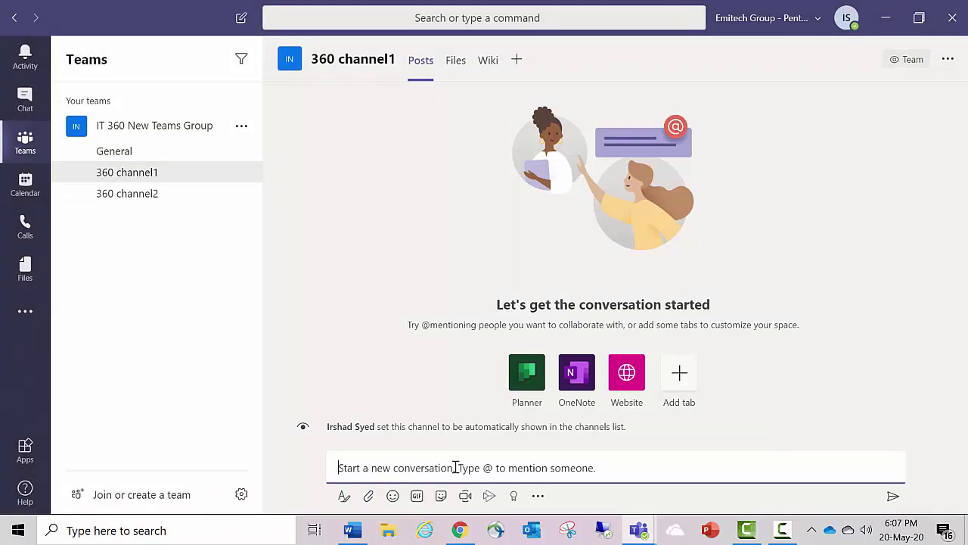
pyautogui.write('@tag')
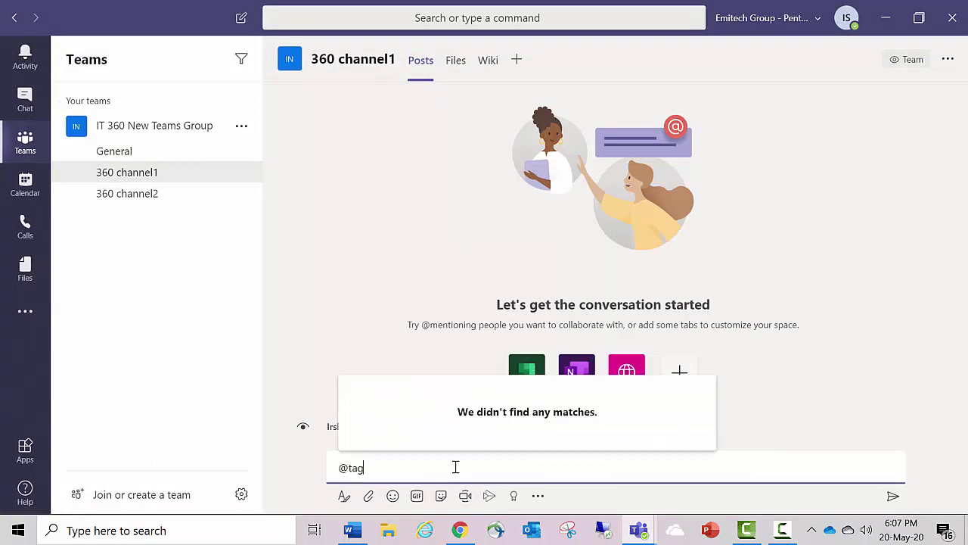
pyautogui.write('1')
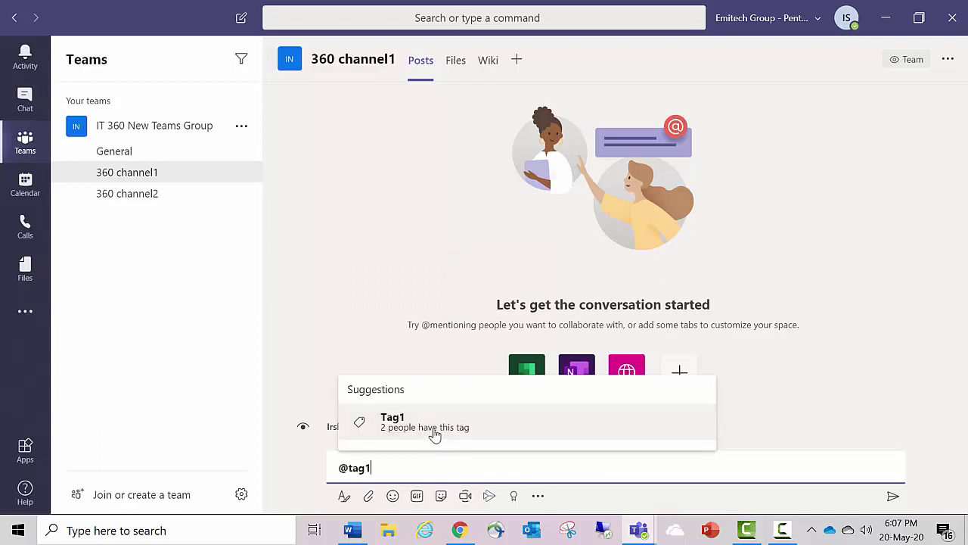
pyautogui.click(435, 433)
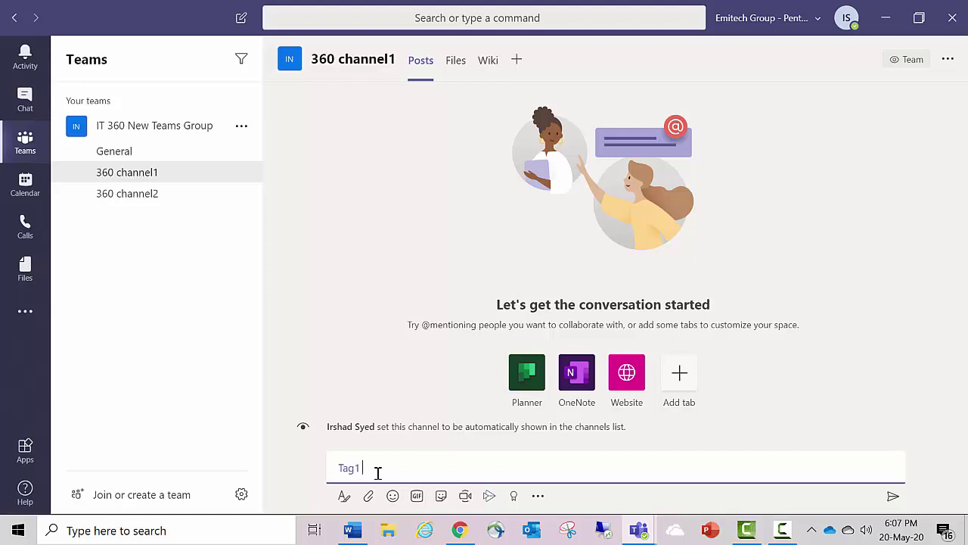
pyautogui.press('BackSpace')
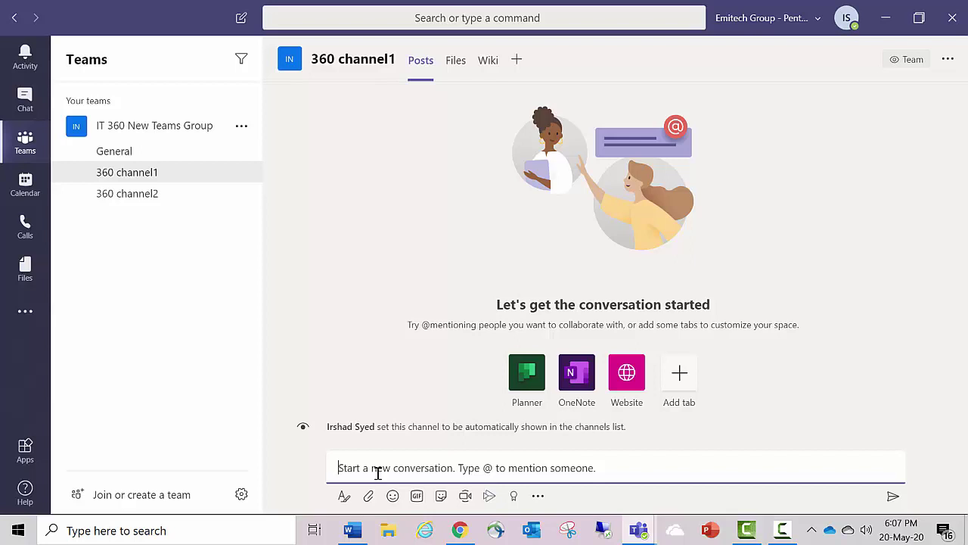
# Step: Draft the message "HI Hello" as a new conversation in 360 channel1
pyautogui.write('any')
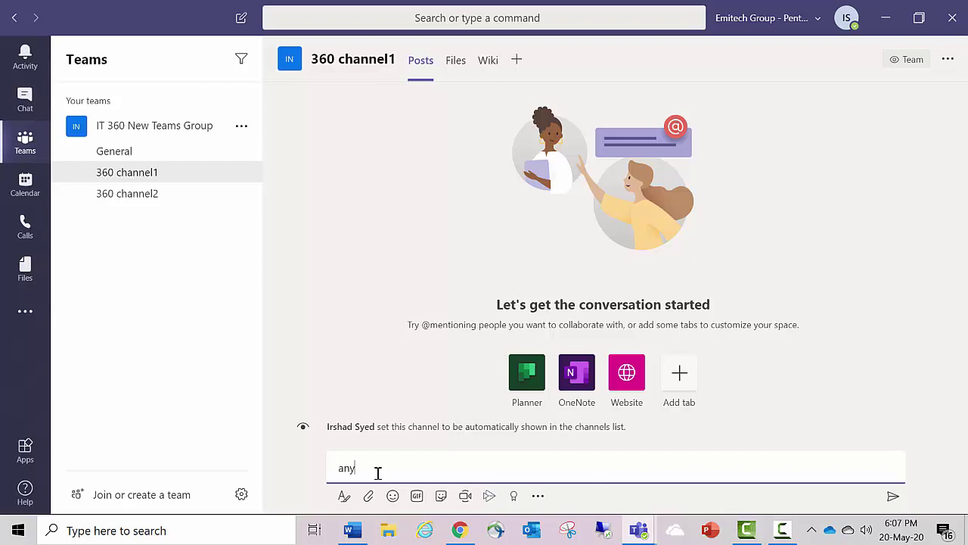
pyautogui.write('HI He')
pyautogui.write('llo')
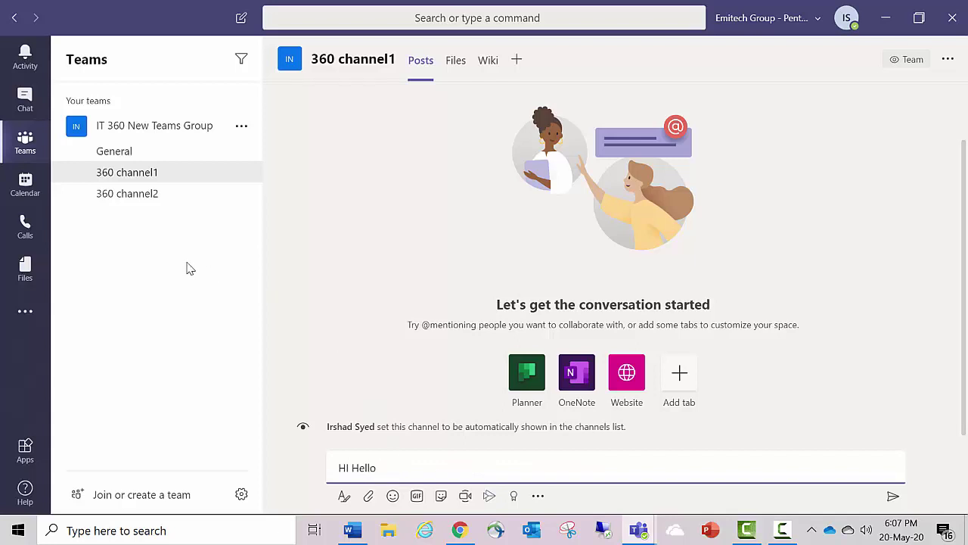
# Step: View the calendar, and look through the contacts and speed dial pages of Calls
pyautogui.click(34, 198)
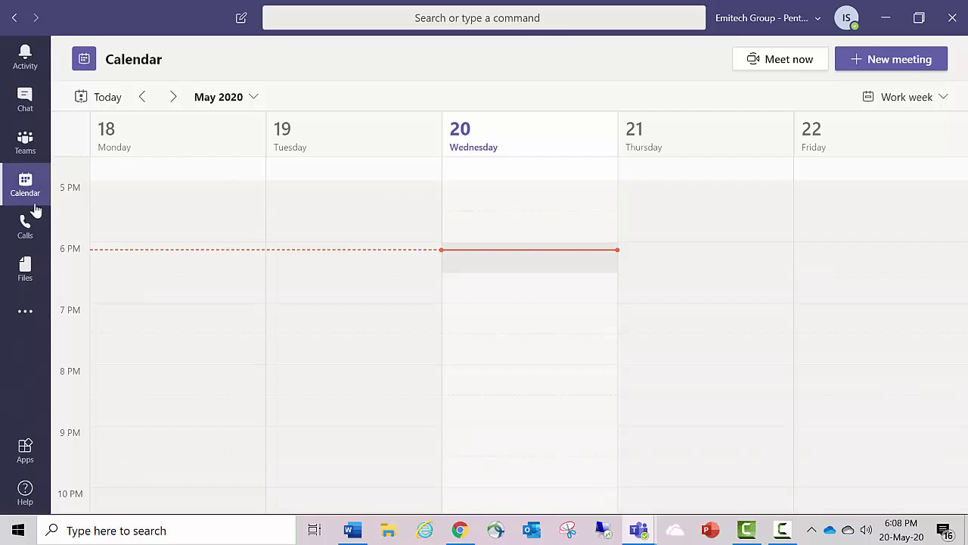
pyautogui.click(23, 240)
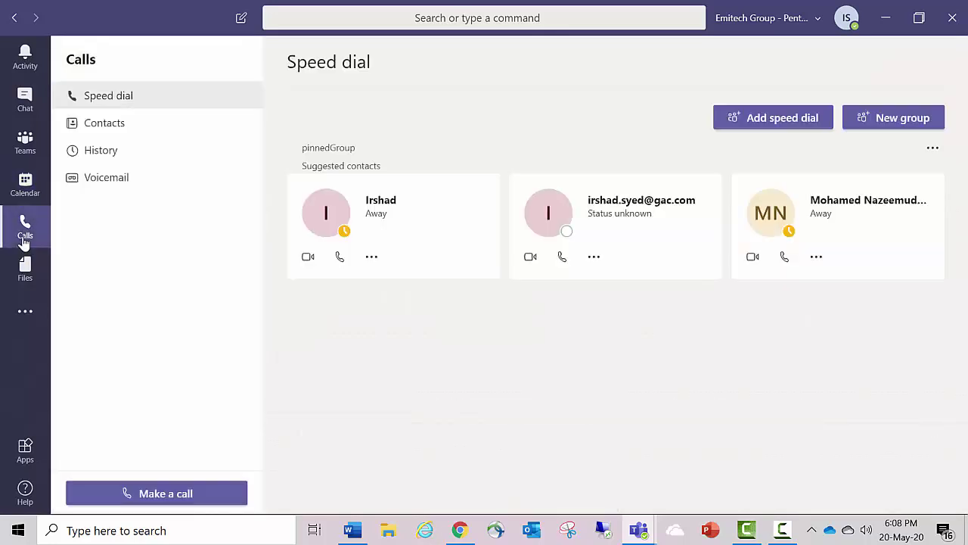
pyautogui.click(171, 125)
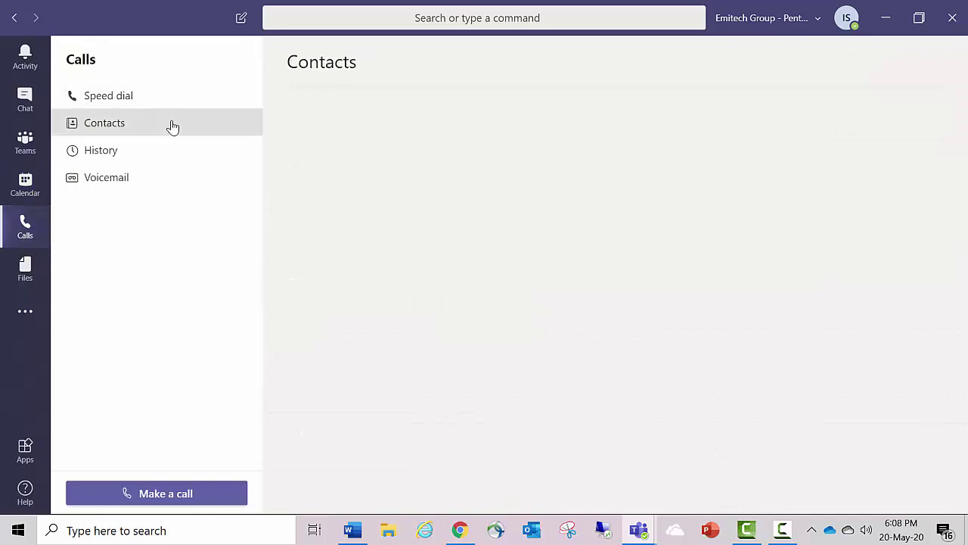
pyautogui.click(165, 101)
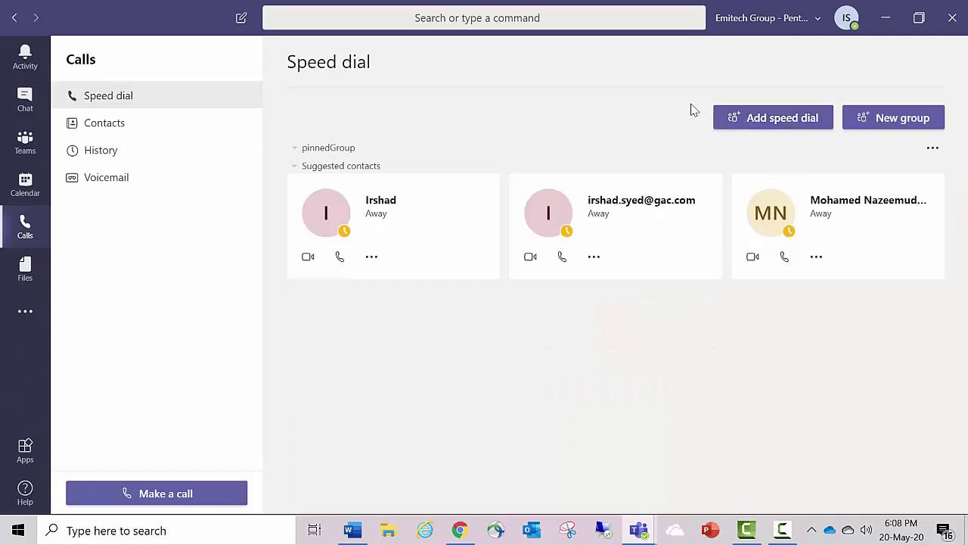
# Step: Open the form for adding a speed dial contact, and cancel it without adding anyone
pyautogui.moveTo(698, 101); pyautogui.dragTo(724, 136)
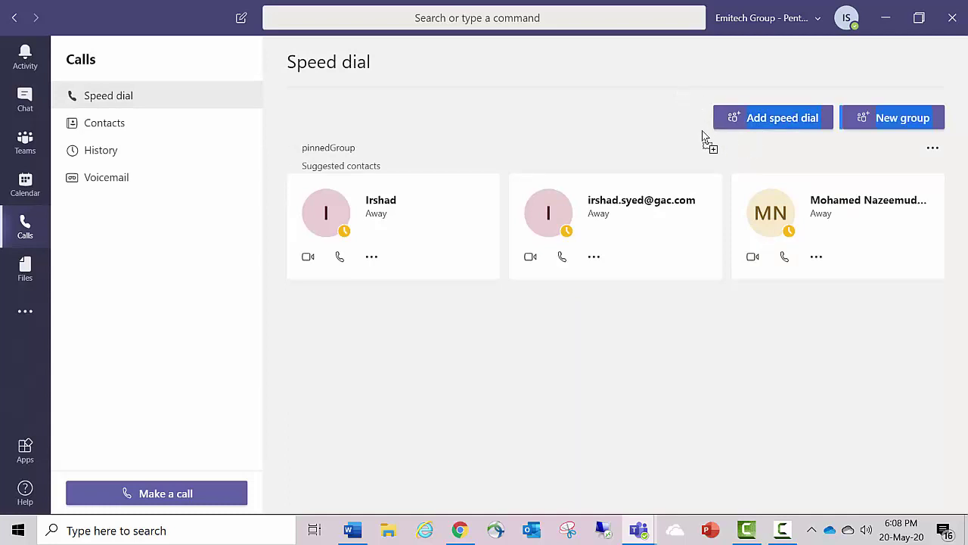
pyautogui.click(777, 127)
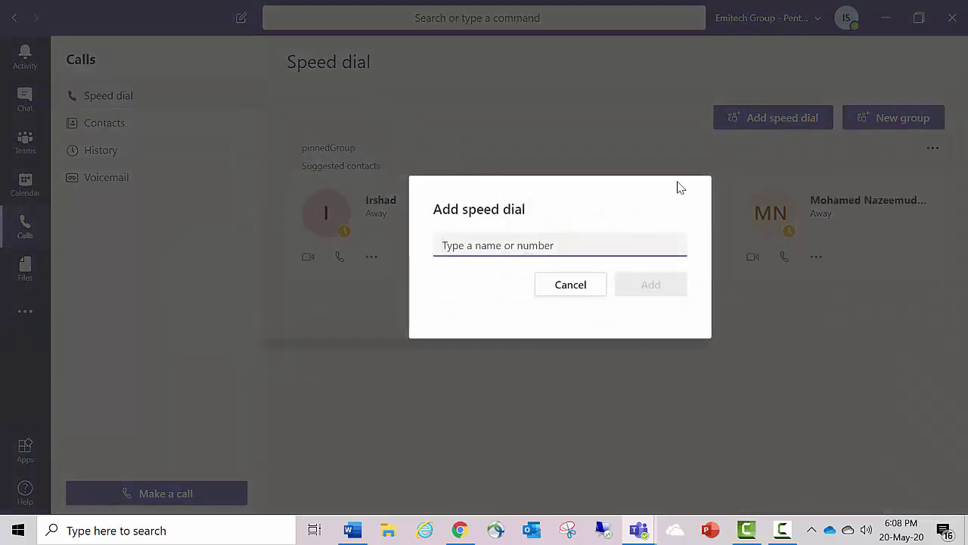
pyautogui.click(570, 288)
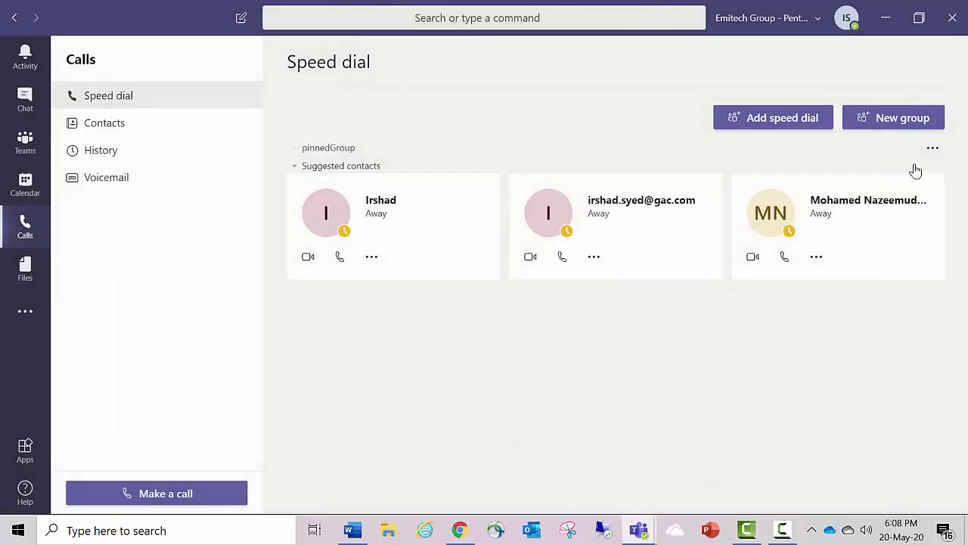
# Step: Review the contacts, call history and voicemail in Calls, and open the list of recent files
pyautogui.click(142, 126)
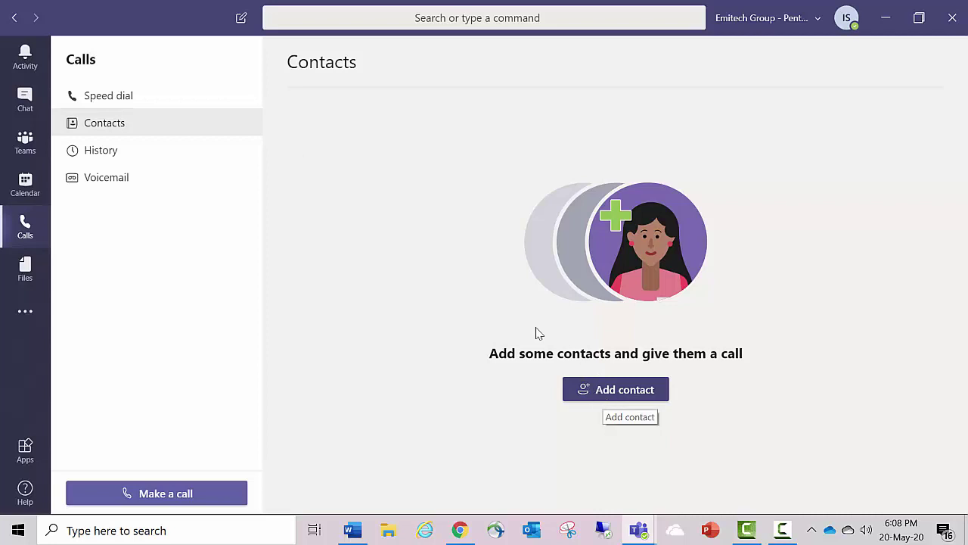
pyautogui.click(212, 153)
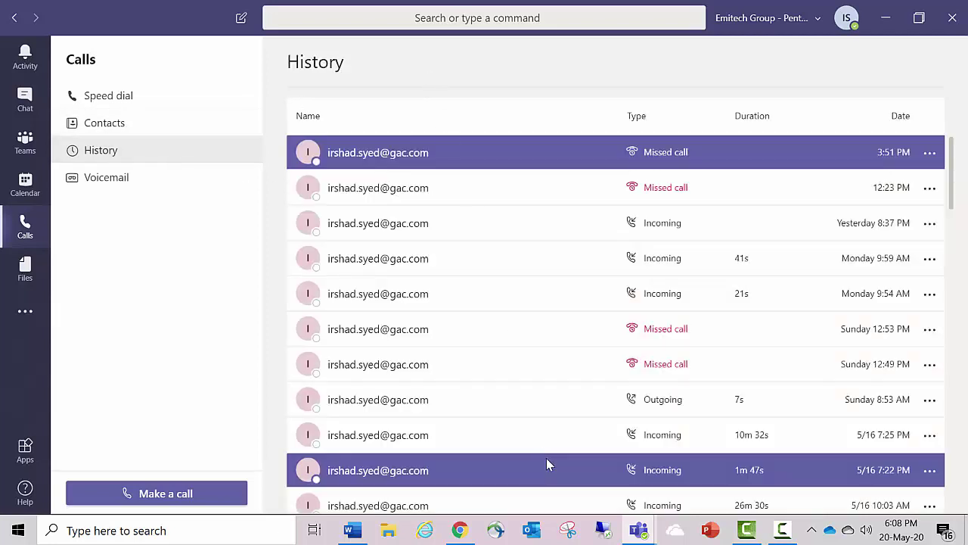
pyautogui.click(155, 186)
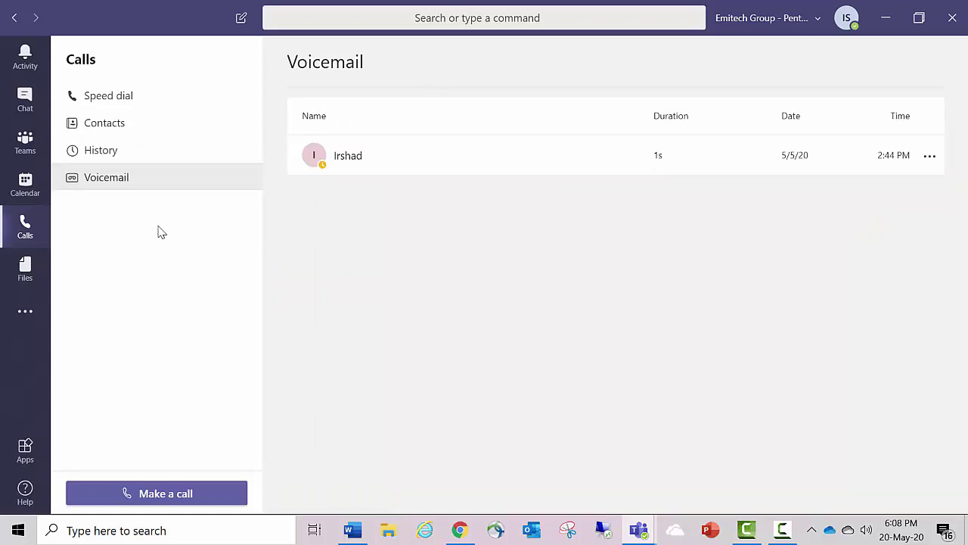
pyautogui.click(25, 281)
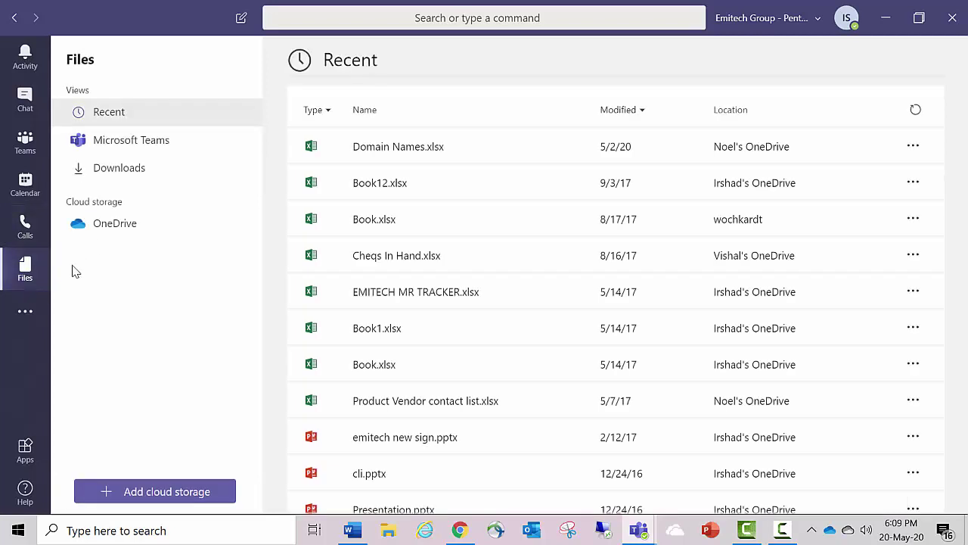